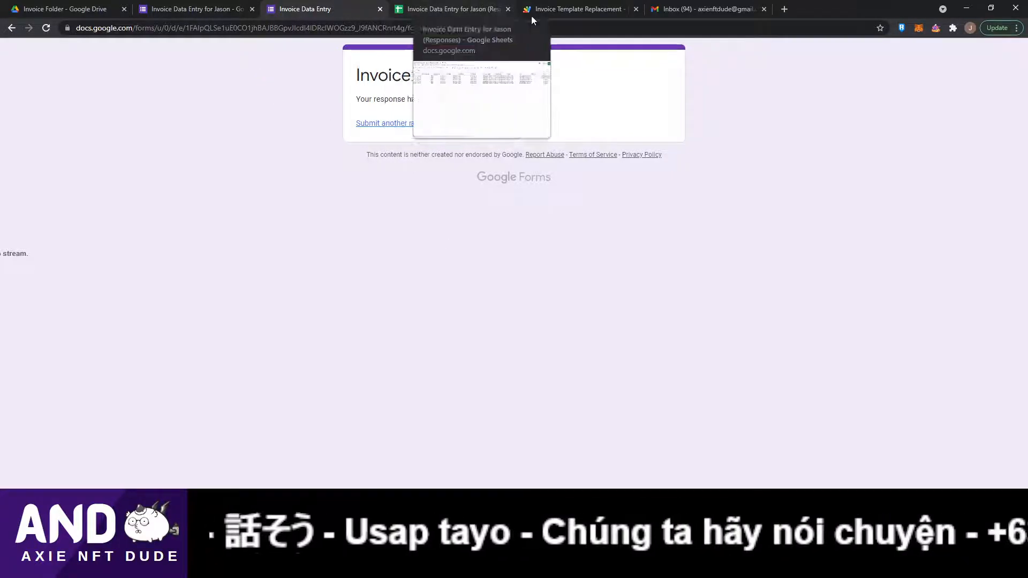
Review the existing invoice responses and price values in the form's response spreadsheet.
left_click(182, 9)
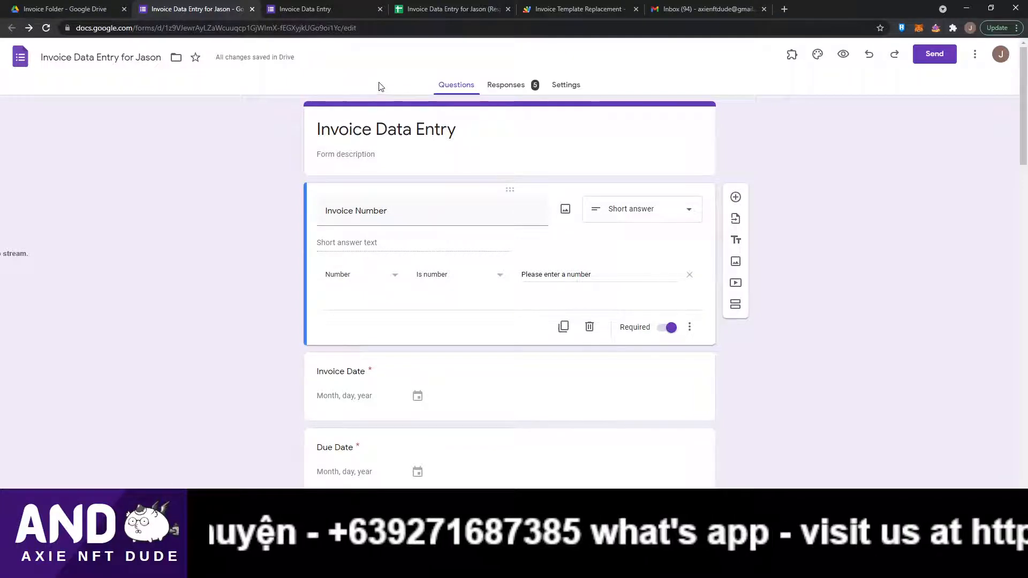
left_click(435, 9)
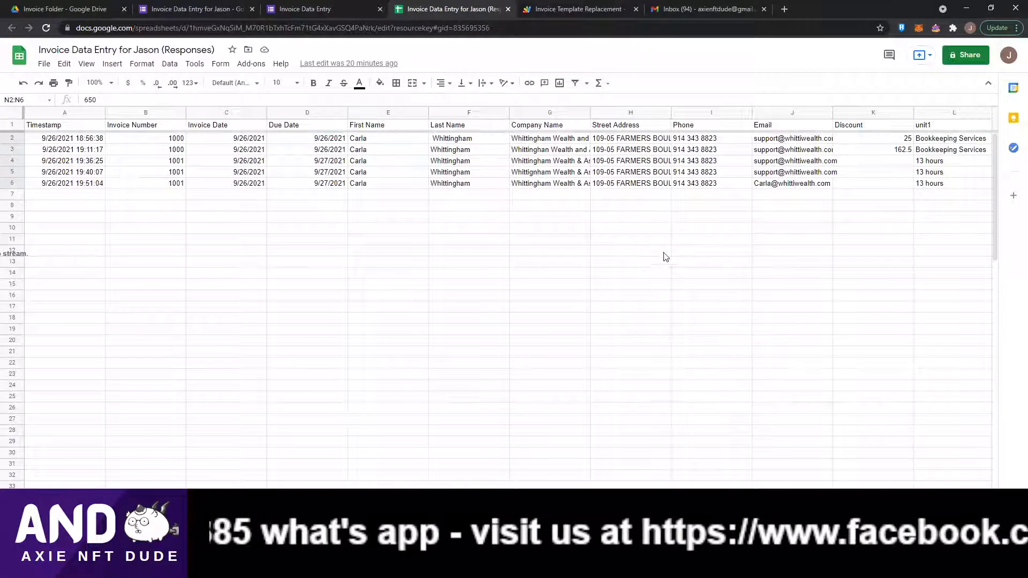
left_click(710, 143)
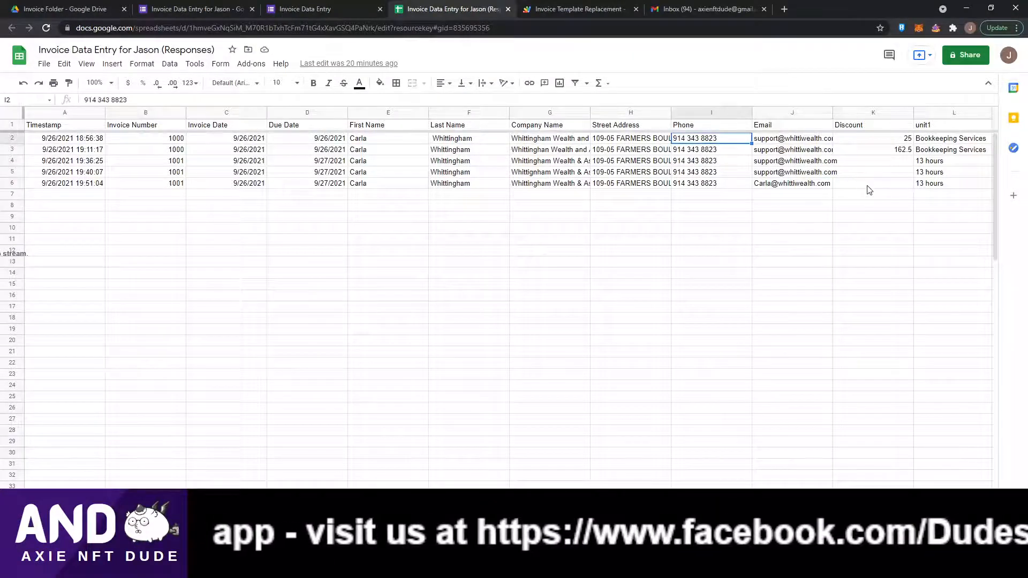
key("Right")
key("Right")
key("Right")
key("Left")
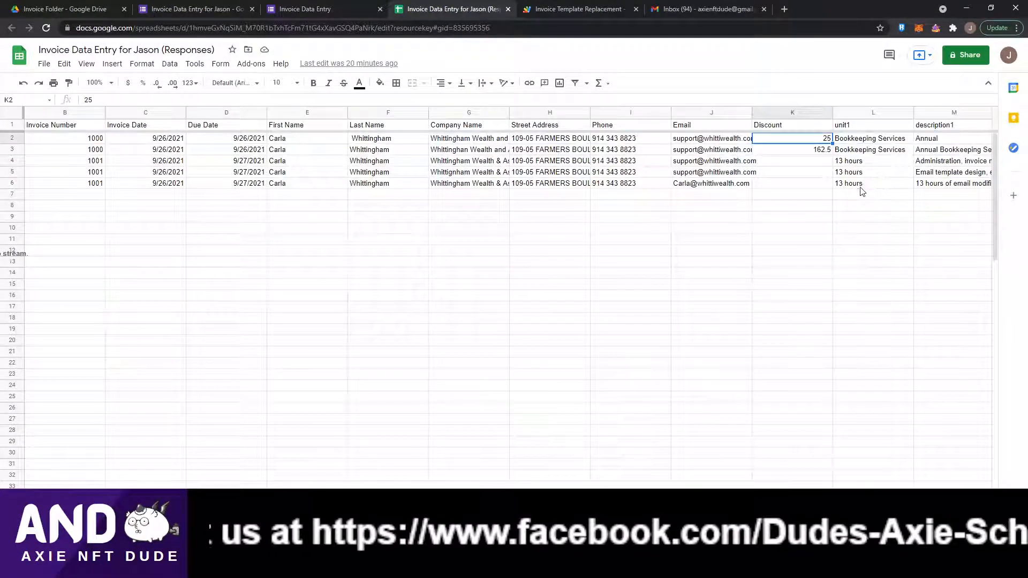
key("Right")
key("Right")
key("Right")
key("Right")
key("Left")
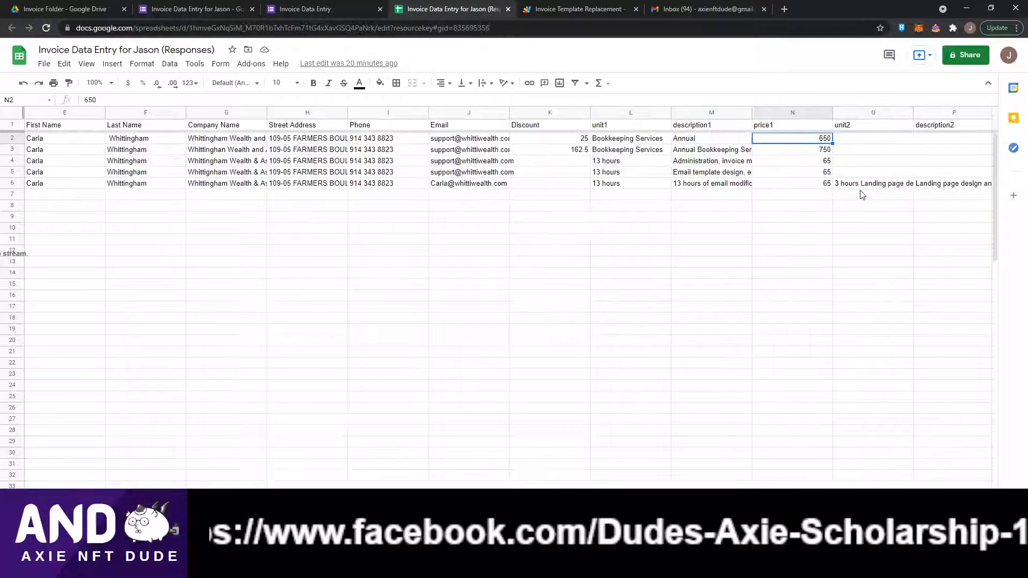
key("Down")
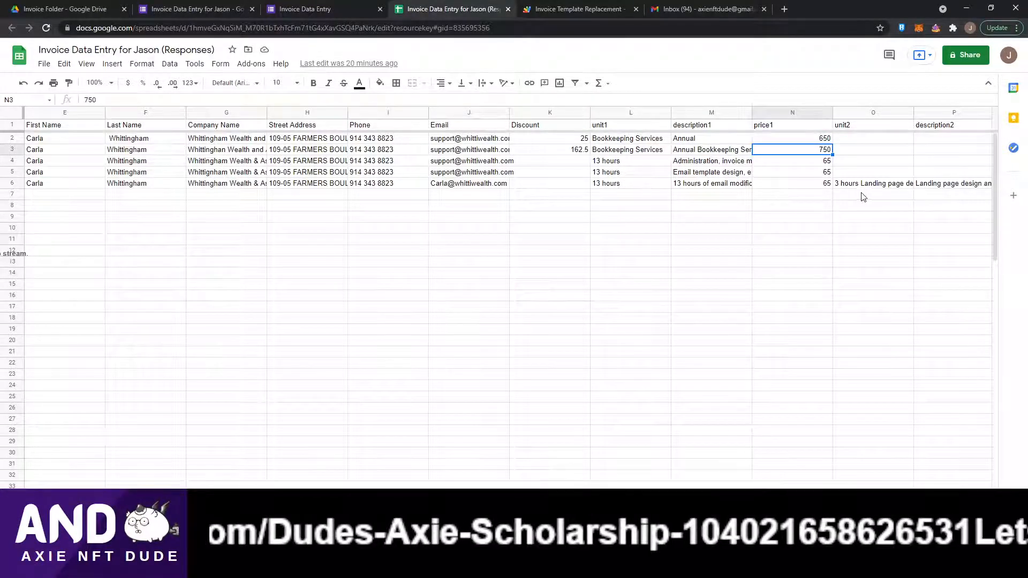
key("Up")
key("Down")
key("Down")
key("Down")
key("Down")
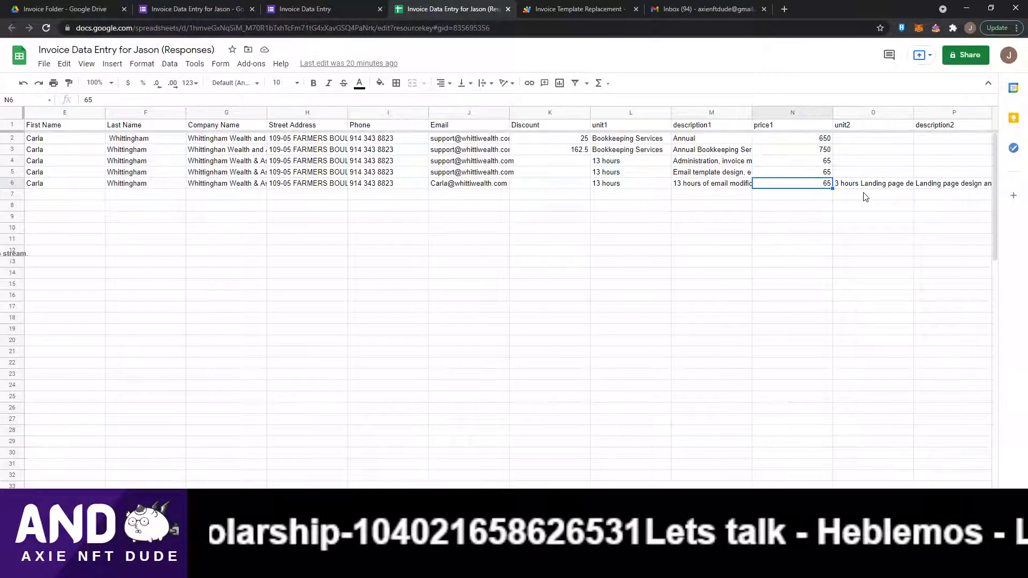
key("Up")
key("Up")
key("Up")
key("Up")
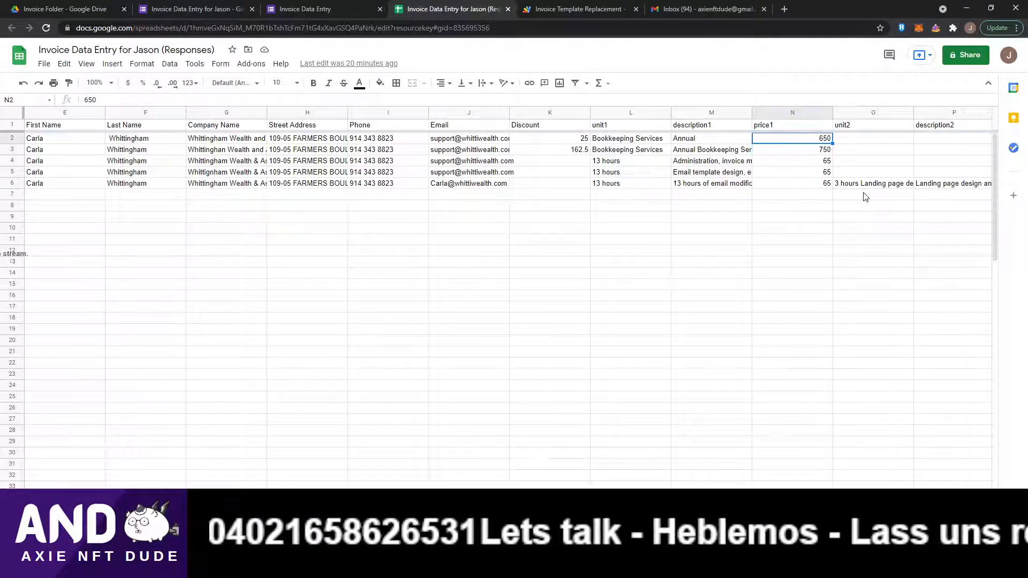
key("Down")
key("Down")
key("Down")
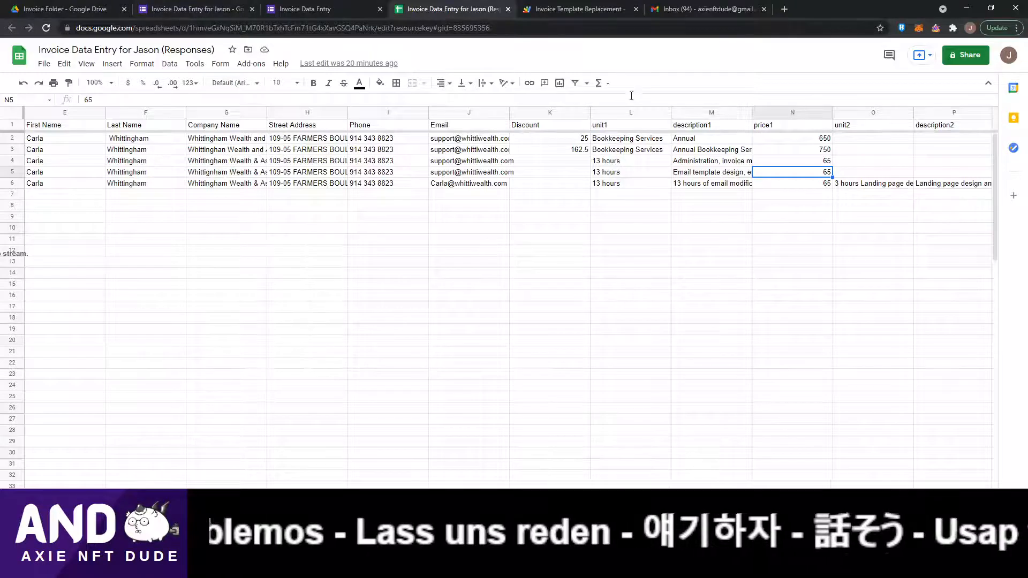
Start another response in the Invoice Data Entry form and enter invoice number 1004.
left_click(329, 11)
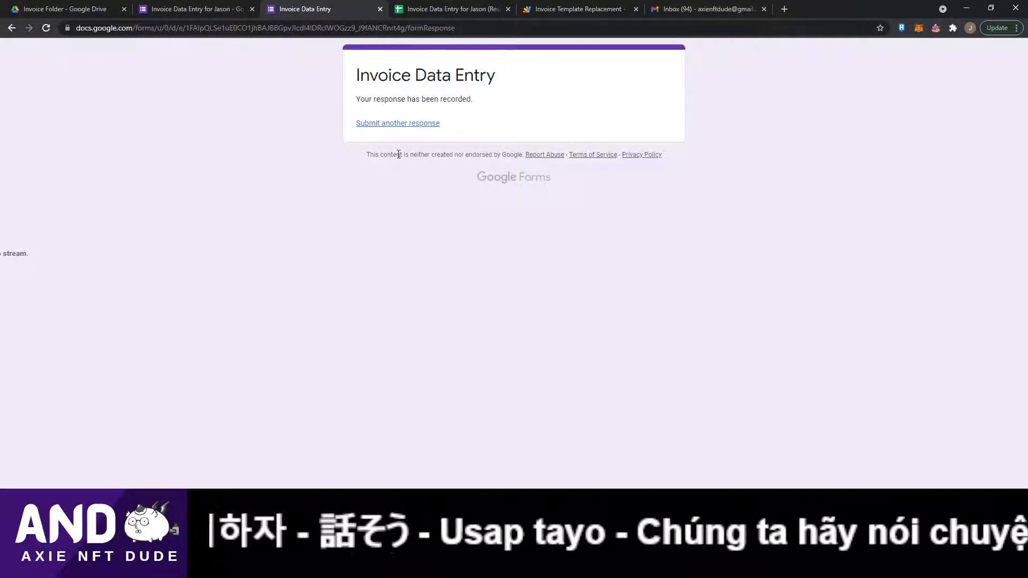
left_click(406, 123)
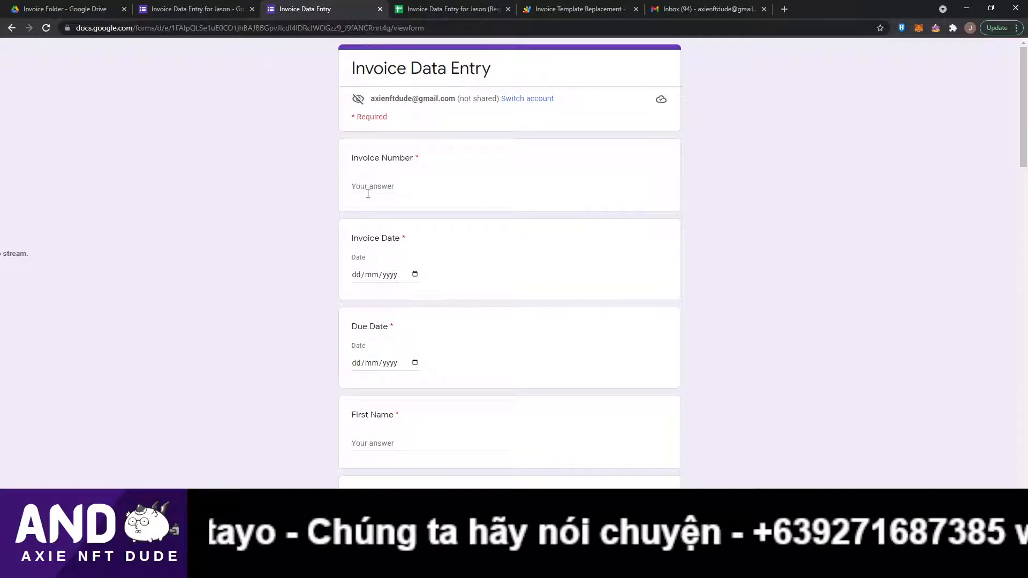
left_click(370, 187)
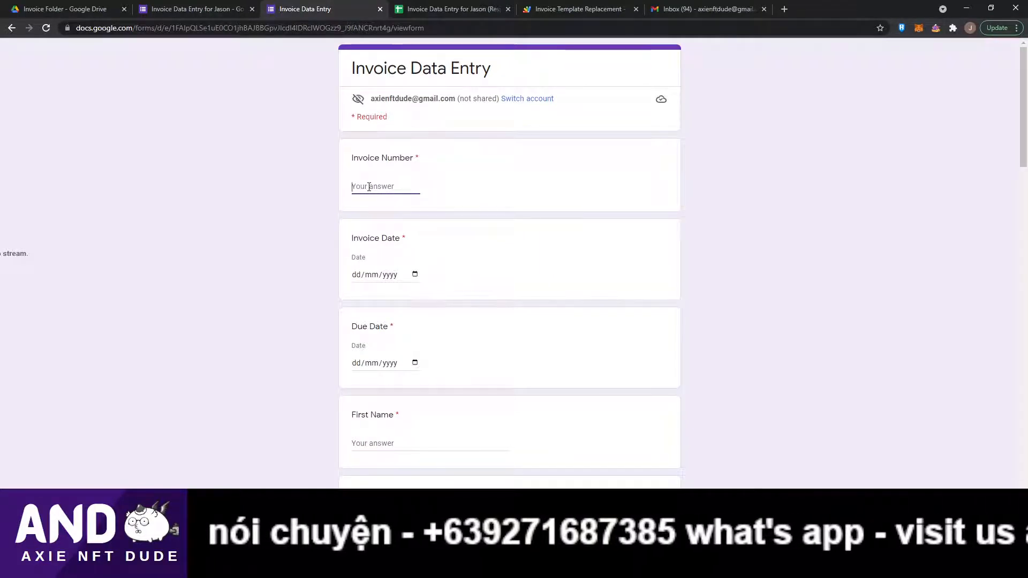
type("100")
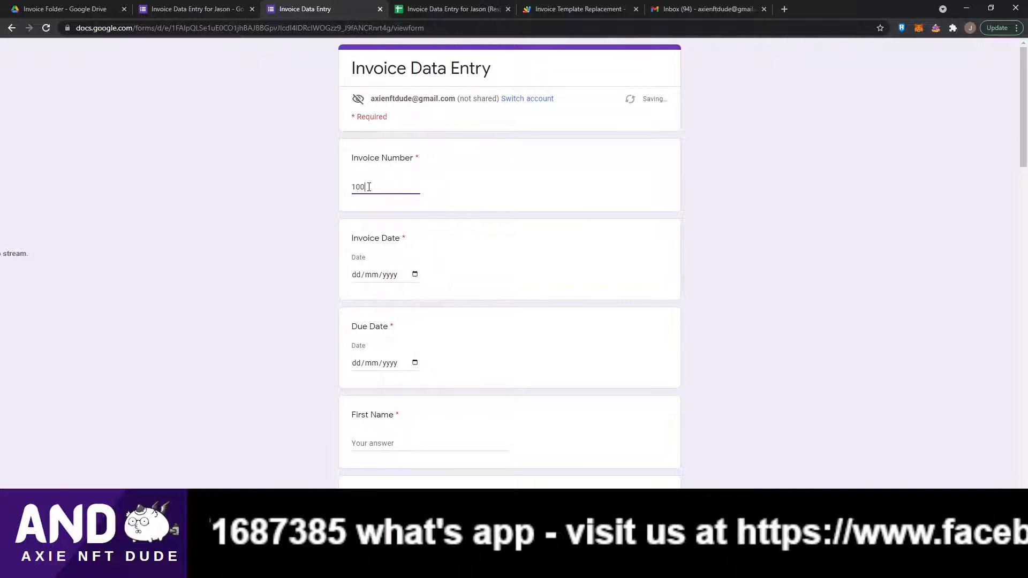
type("4")
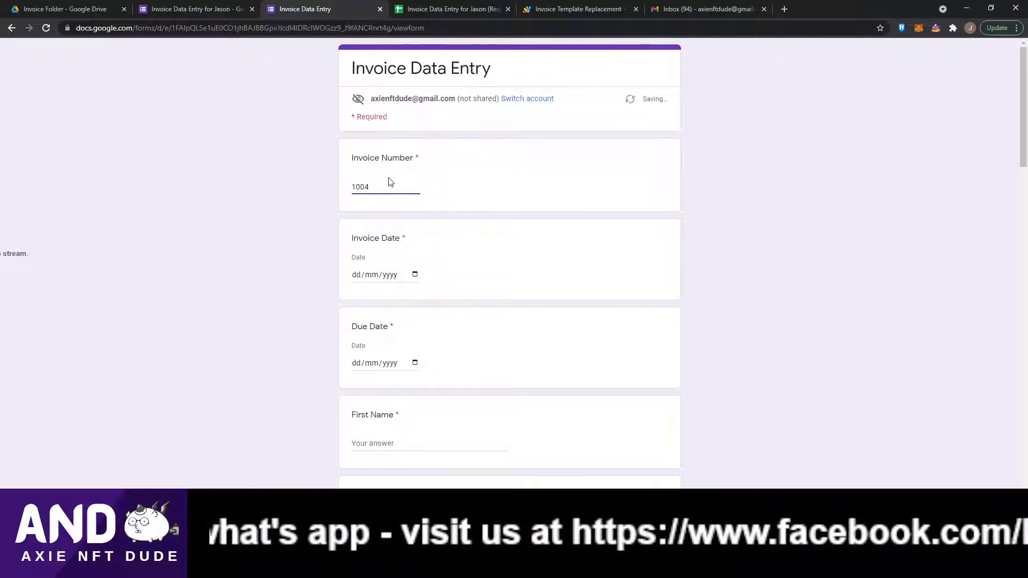
Set the invoice date to 26/09/2021 and the due date to 27/09/2021.
key("Tab")
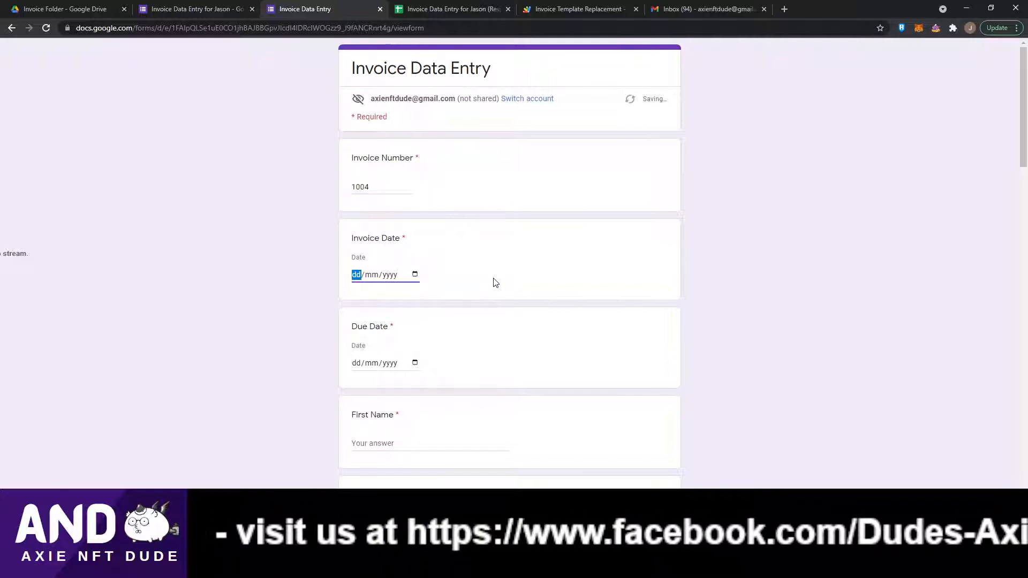
type("26/09/")
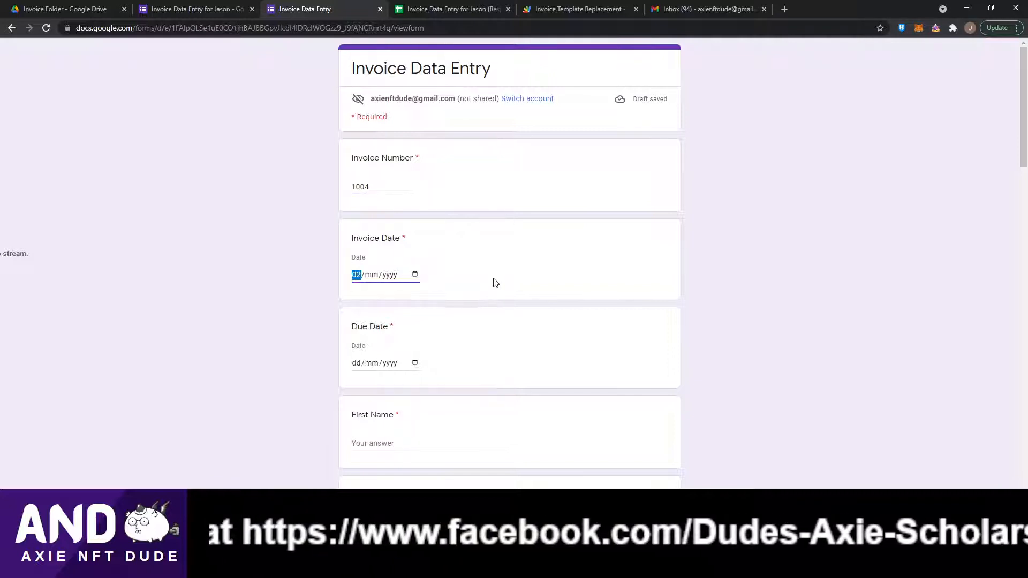
type("2021")
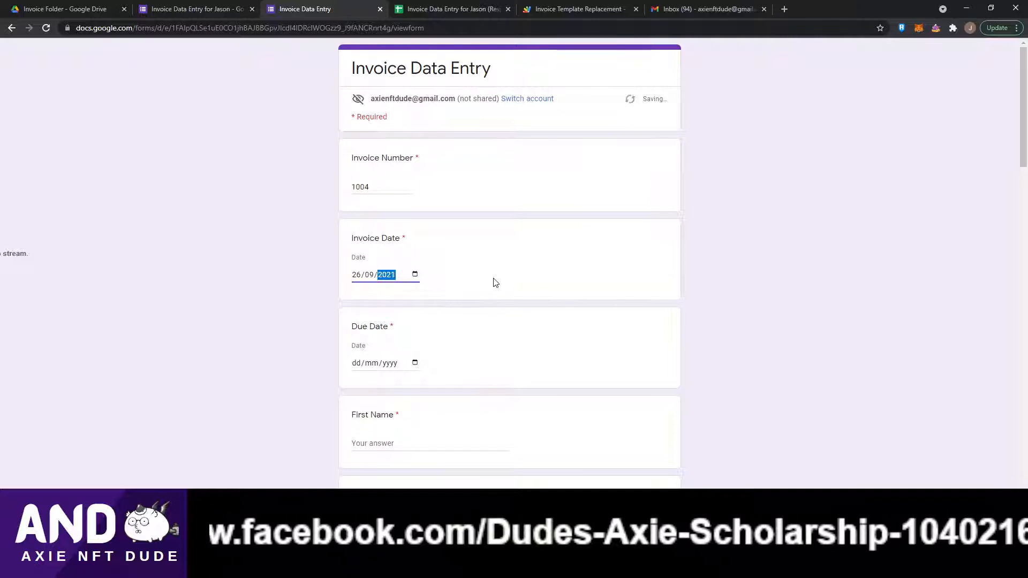
key("Tab")
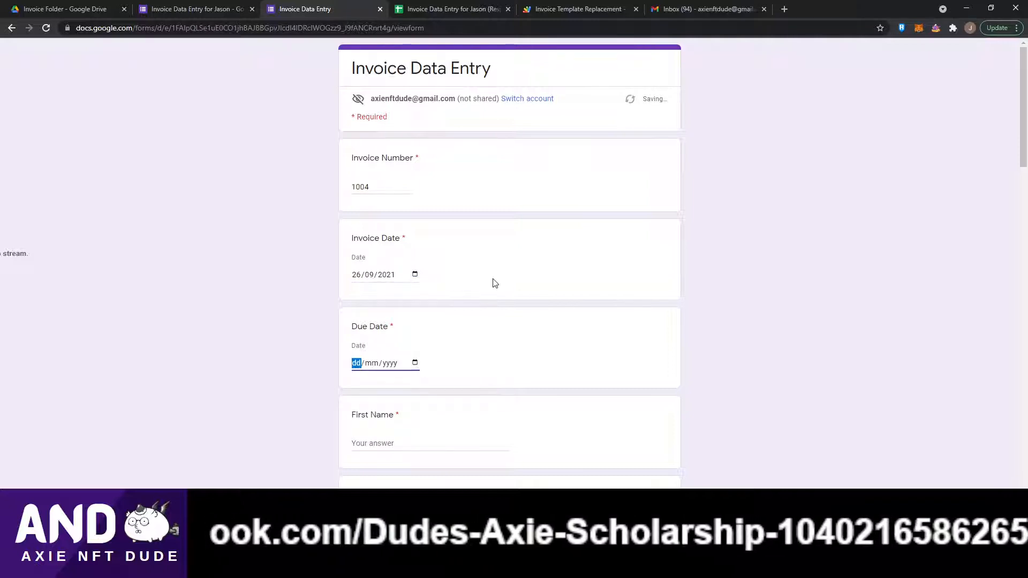
type("27/09/00")
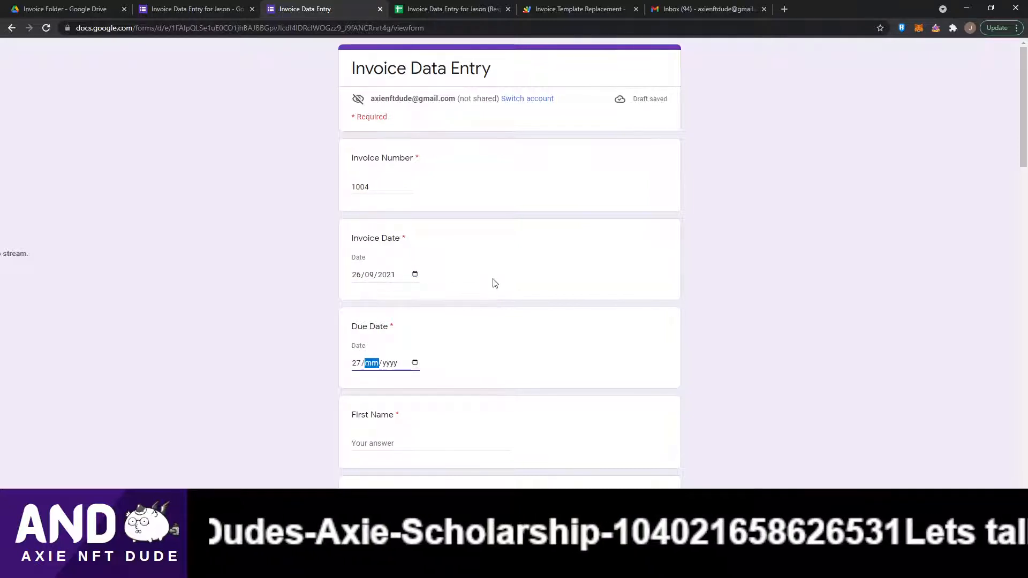
type("2021")
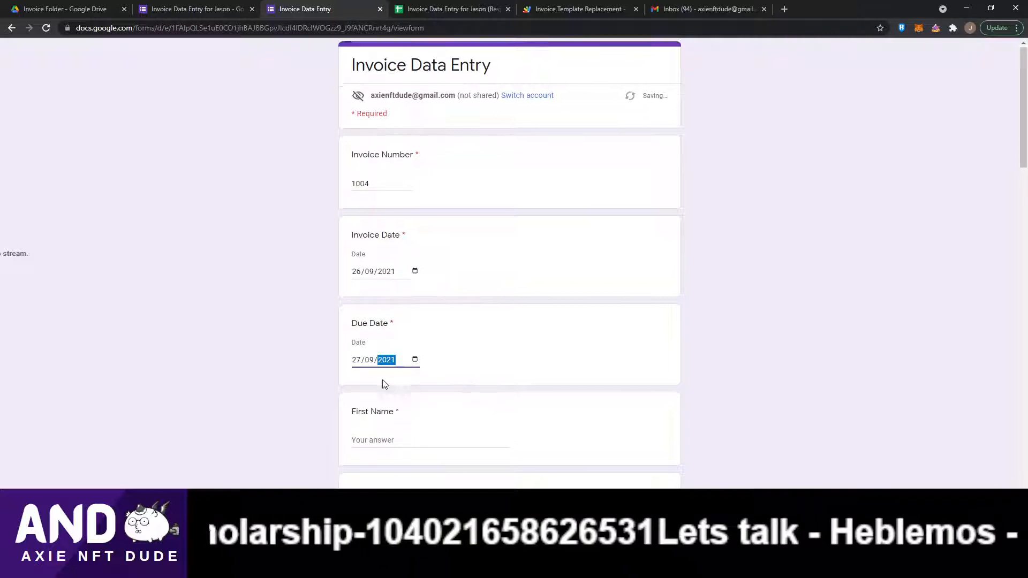
Fill in the client's first name and last name fields.
scroll(384, 384, "down", 2)
left_click(373, 333)
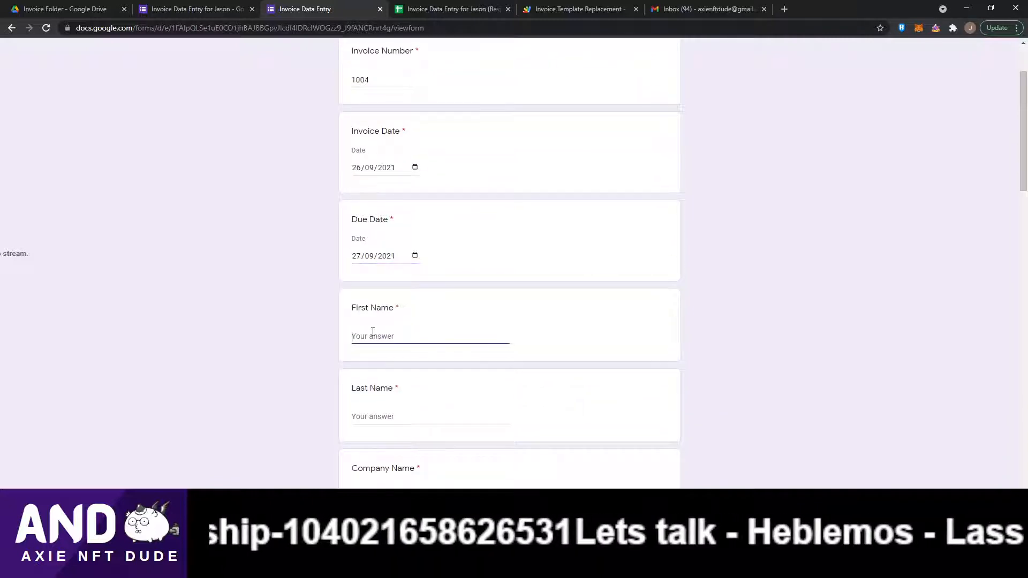
key("Tab")
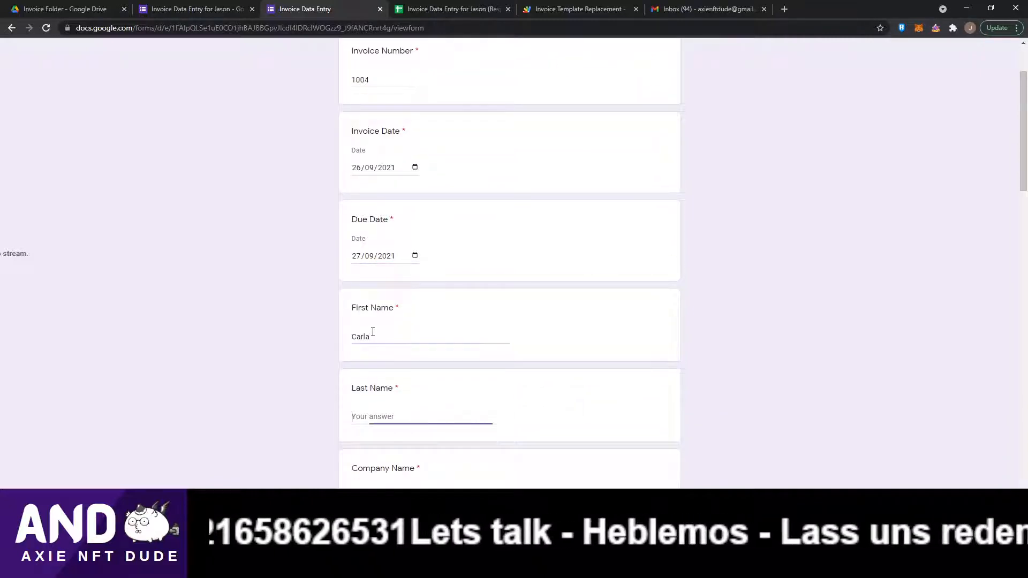
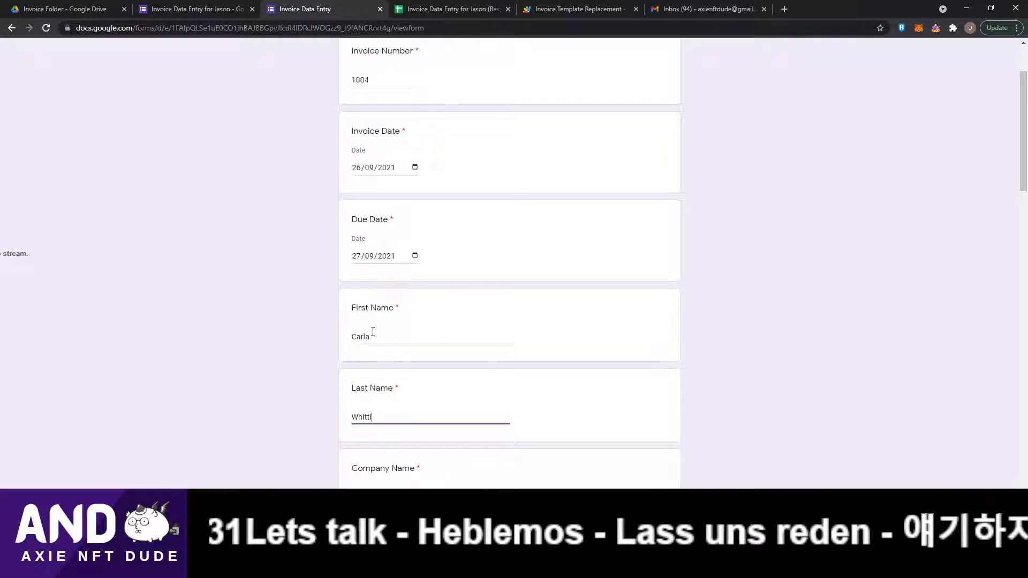
key("Tab")
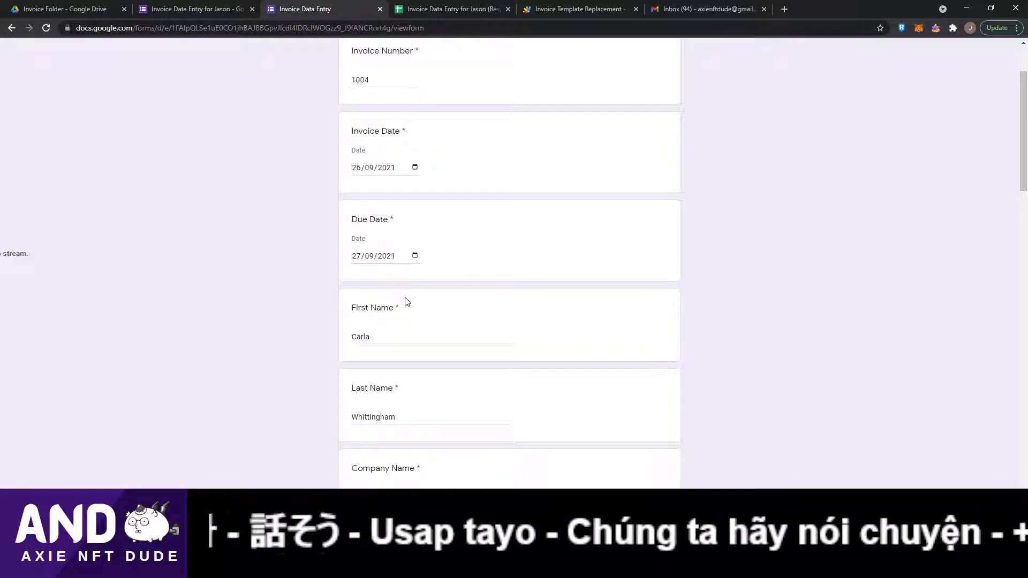
Copy the company's street address from the webmail signature and paste it into the Street Address field.
scroll(455, 332, "down", 4)
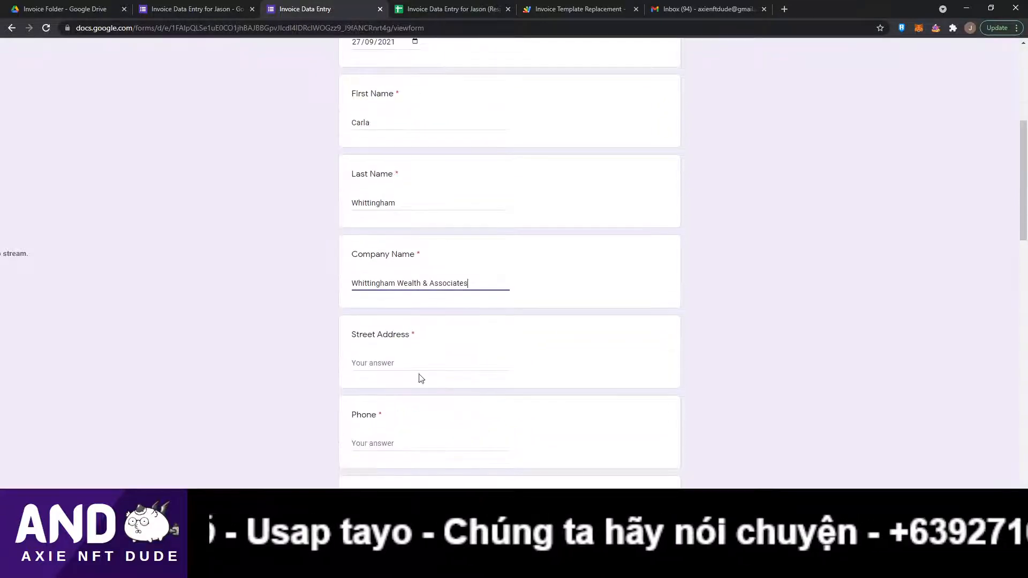
left_click(391, 359)
key("alt+Tab")
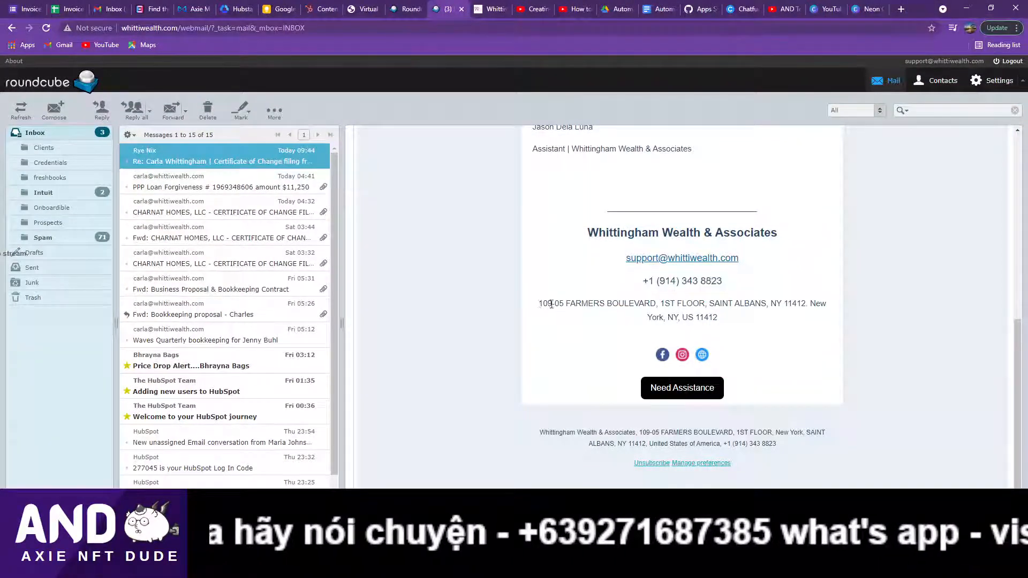
left_click_drag(539, 303, 666, 319)
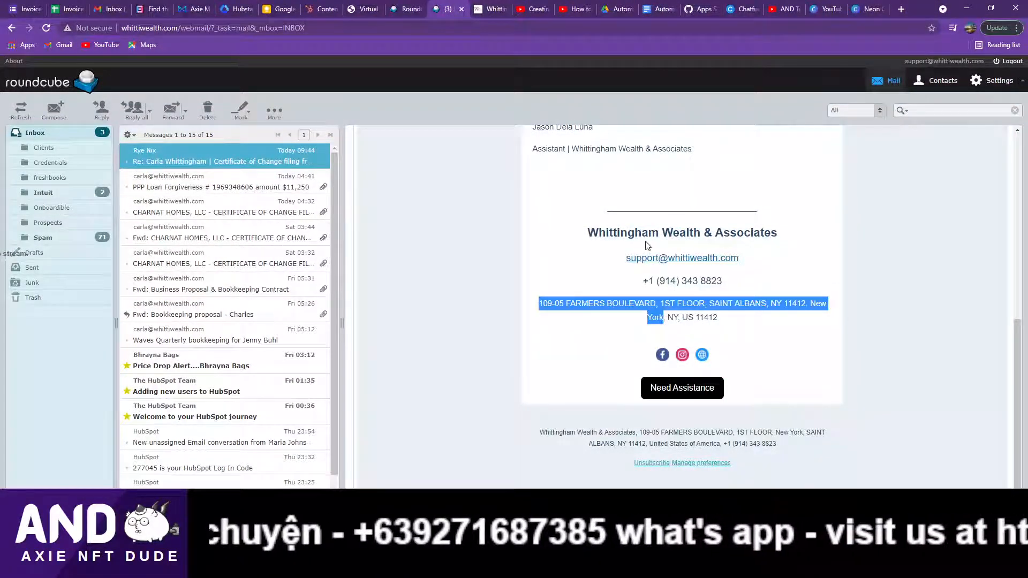
key("ctrl+c")
key("alt+Tab")
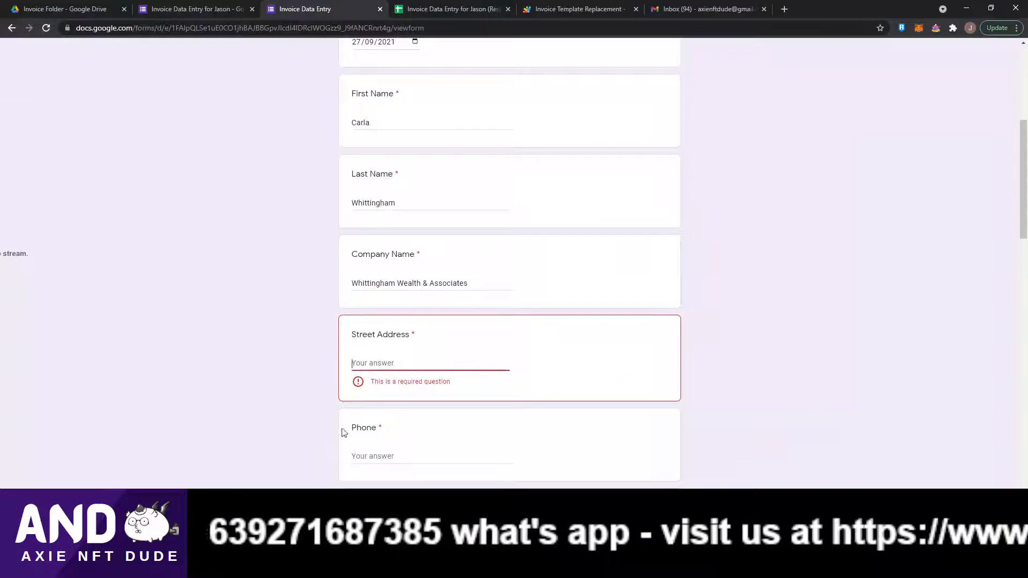
key("ctrl+v")
Replace the trailing city text at the end of the pasted address with ', USA'.
left_click_drag(479, 362, 558, 363)
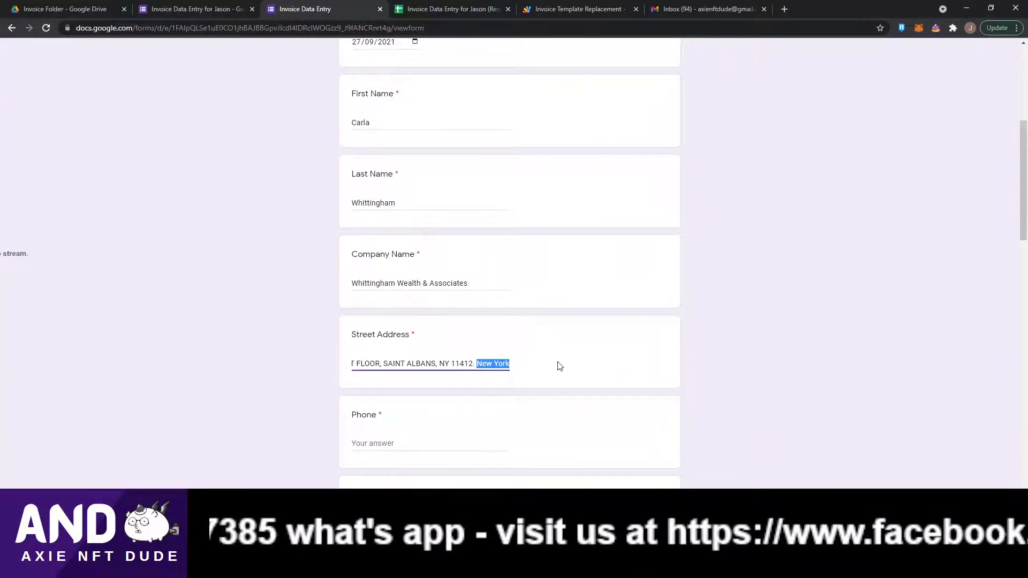
key("BackSpace")
key("BackSpace")
key("BackSpace")
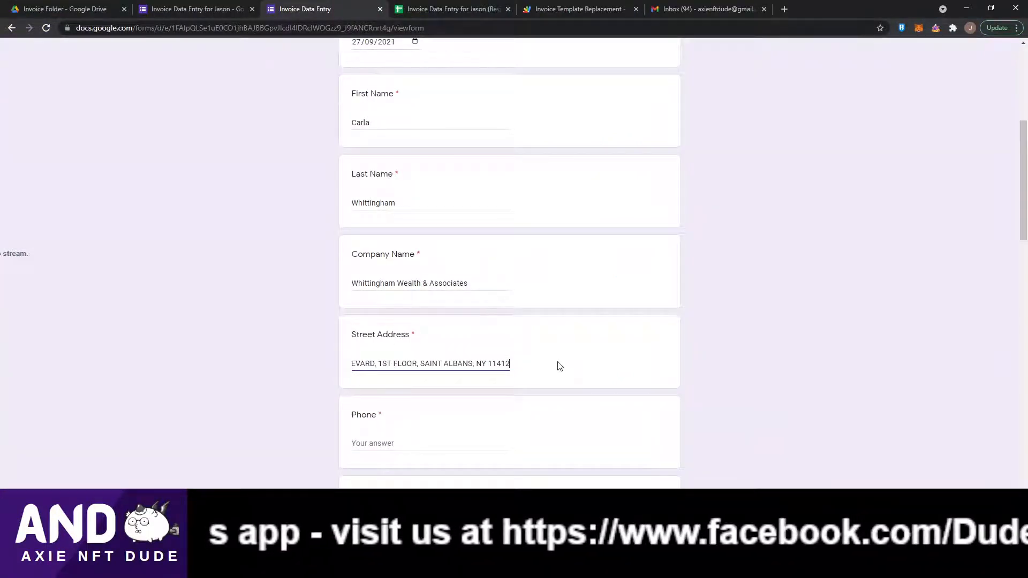
type(", USA")
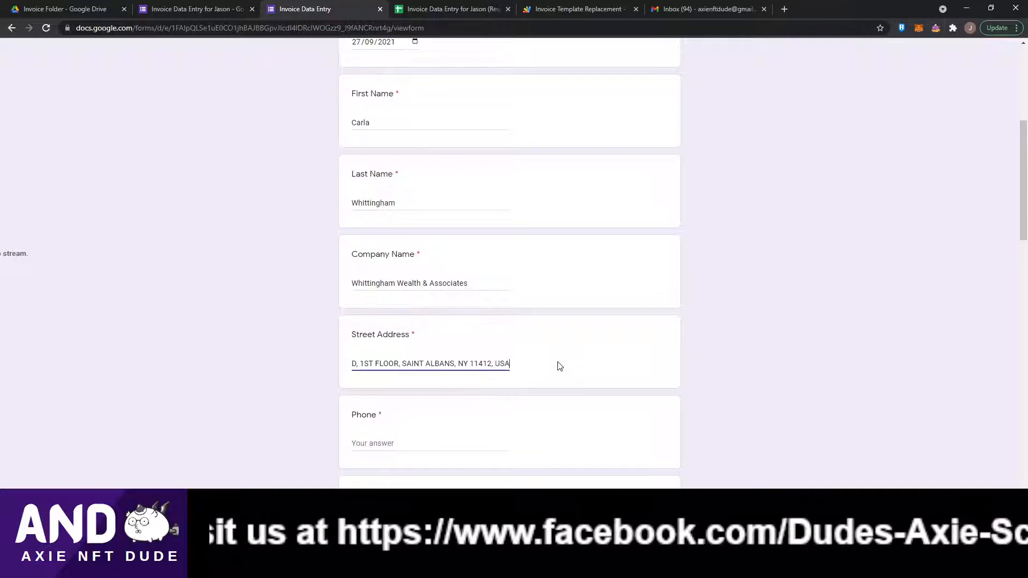
Copy the company's phone number from the webmail signature into the Phone field.
scroll(411, 295, "down", 4)
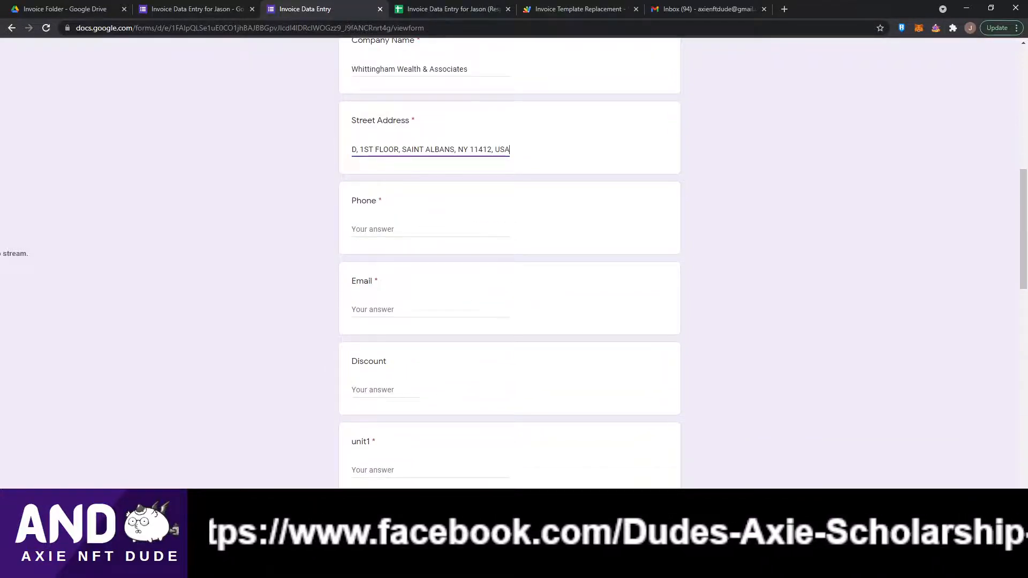
key("alt+Tab")
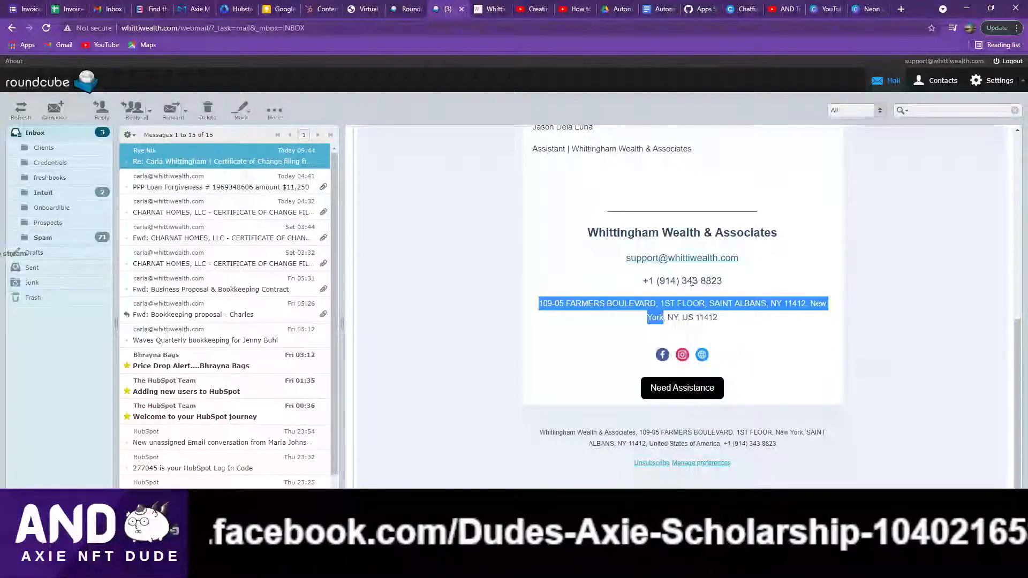
left_click_drag(645, 282, 728, 284)
key("alt+Tab")
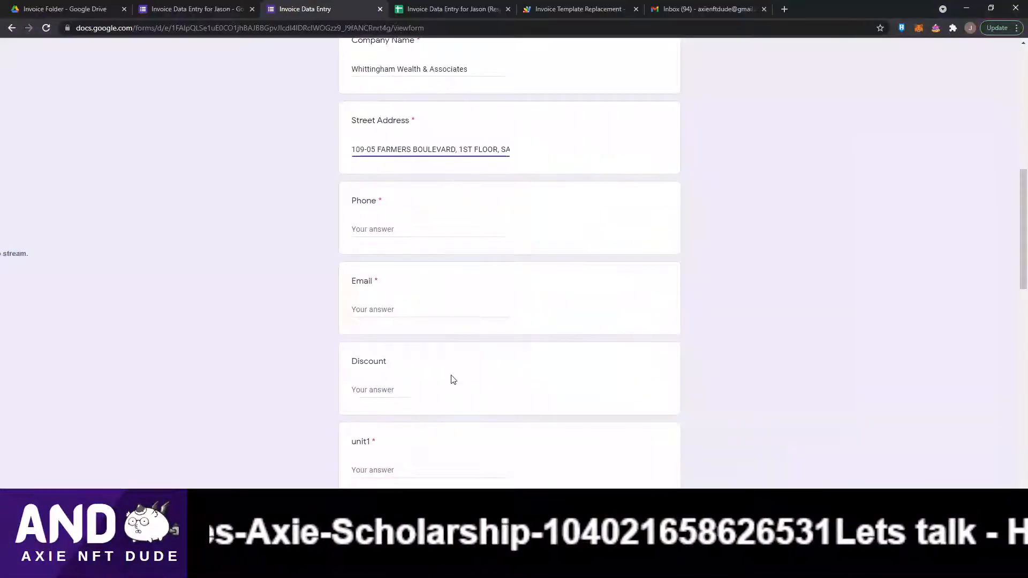
left_click(375, 228)
key("ctrl+v")
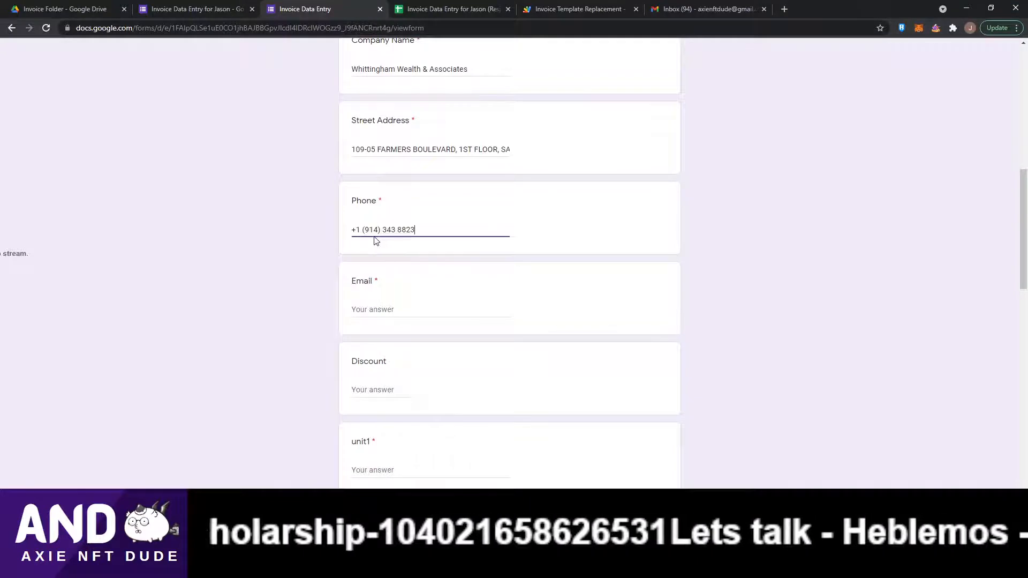
left_click(419, 321)
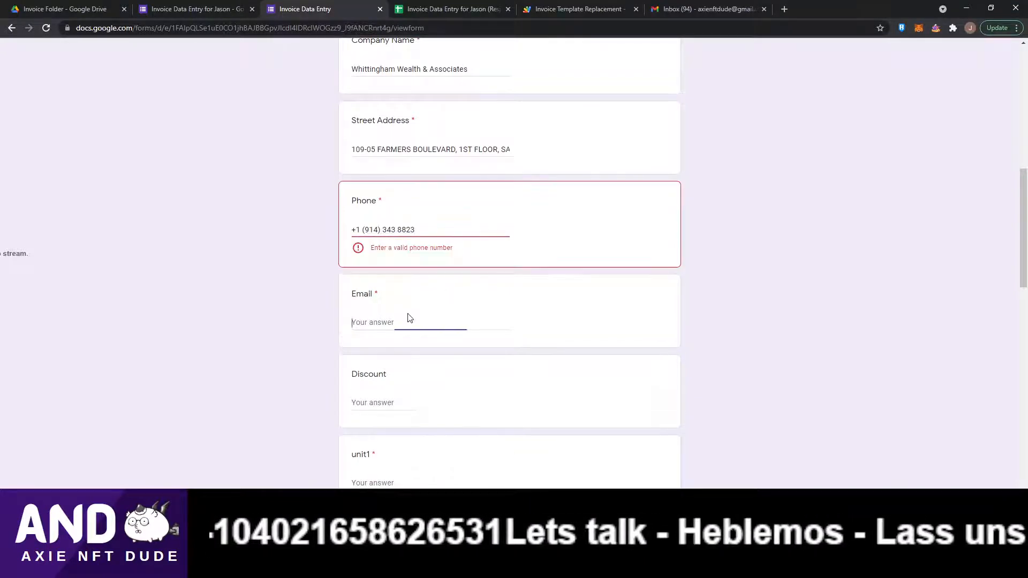
left_click(362, 229)
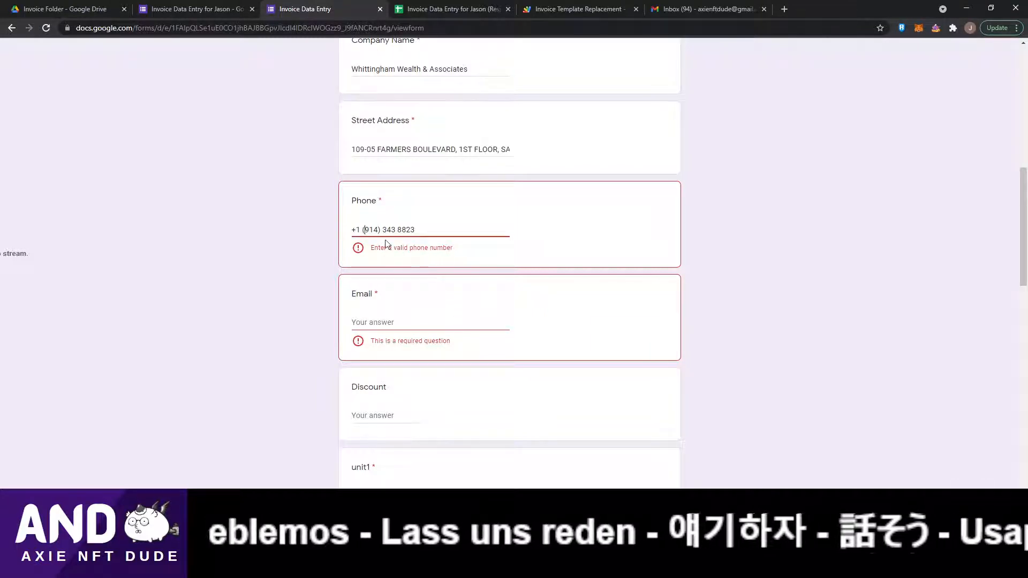
left_click(363, 230)
key("BackSpace")
key("BackSpace")
key("BackSpace")
key("BackSpace")
left_click(368, 230)
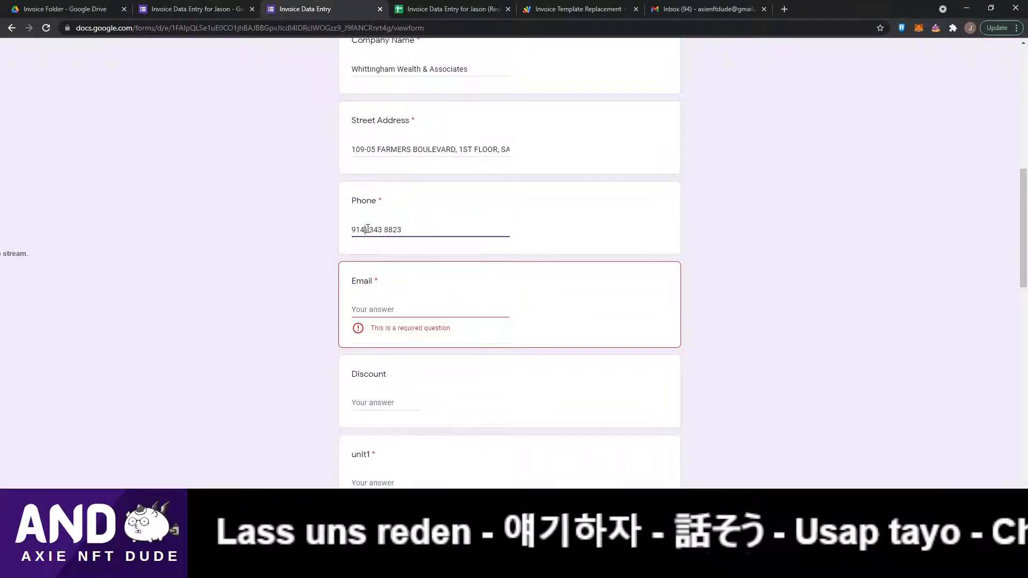
key("BackSpace")
Fill in the client's e-mail address in the Email field.
left_click(371, 309)
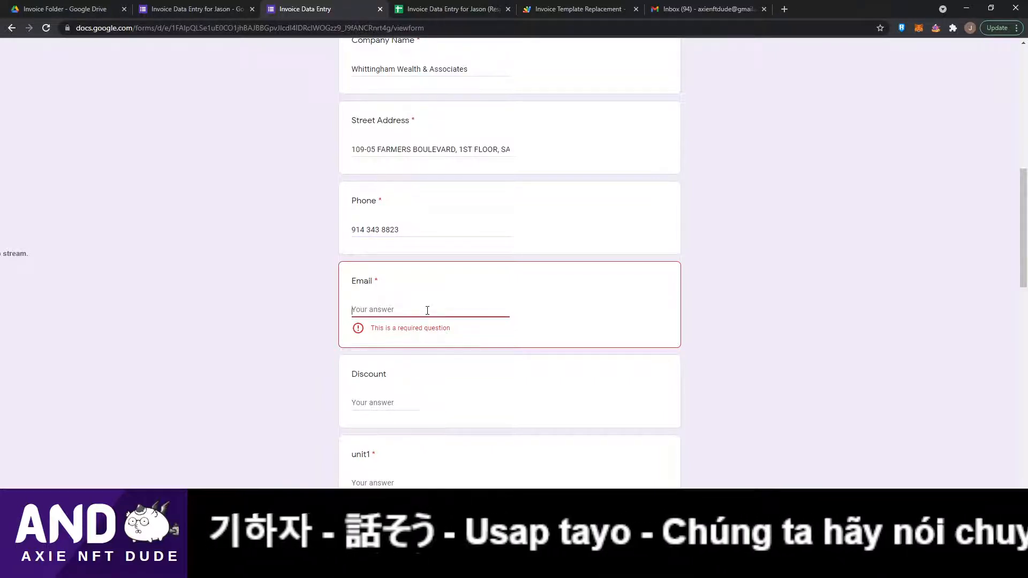
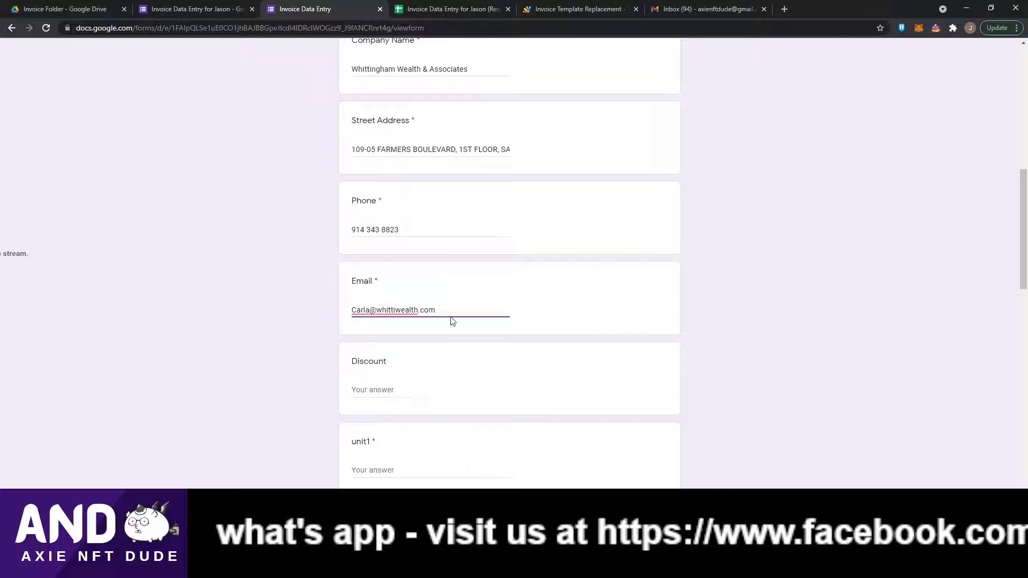
Enter 'Bookkeeping Services' in the unit1 field.
scroll(393, 391, "down", 4)
left_click(360, 256)
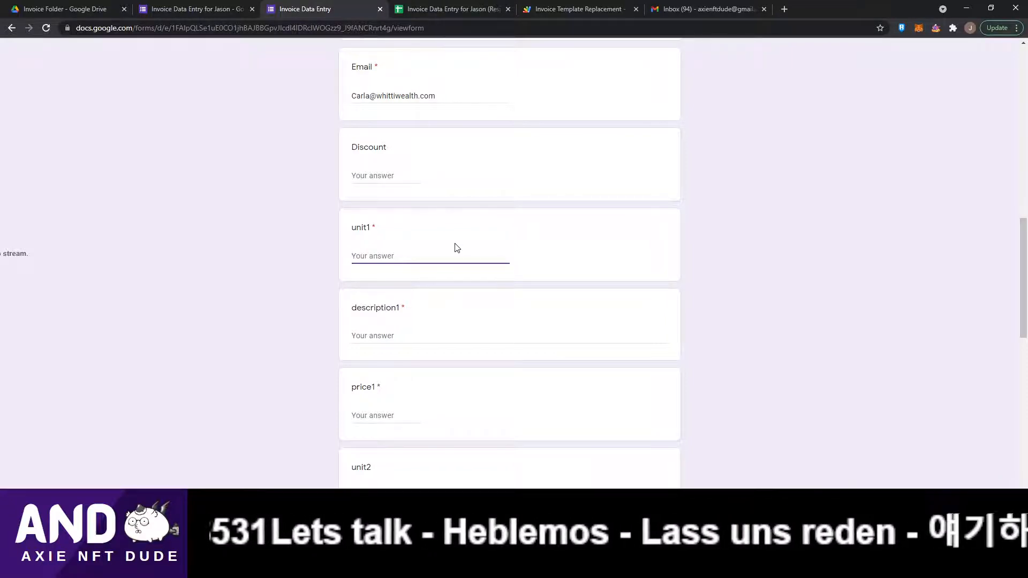
type("1")
key("BackSpace")
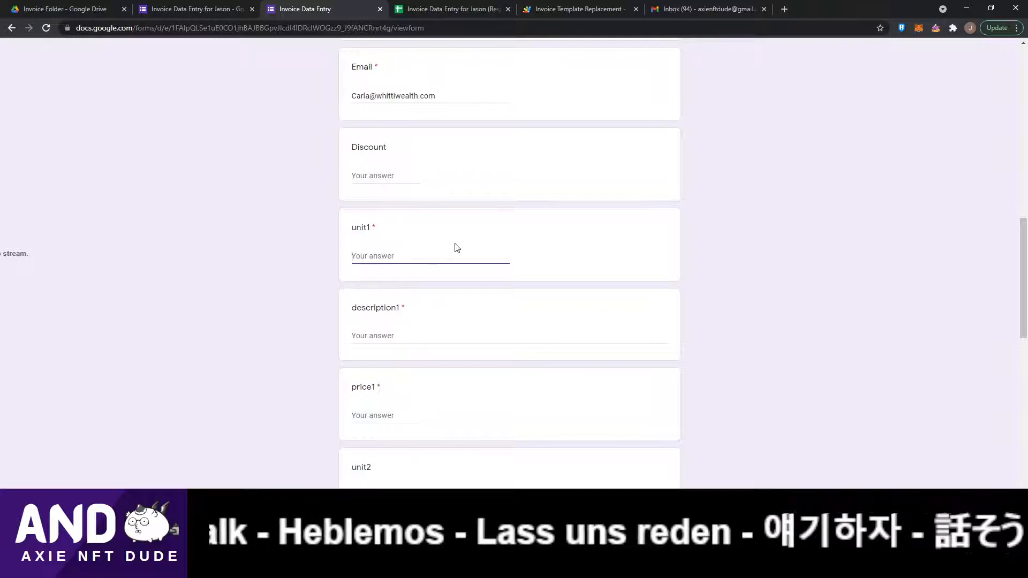
type("Boxe")
key("BackSpace")
key("BackSpace")
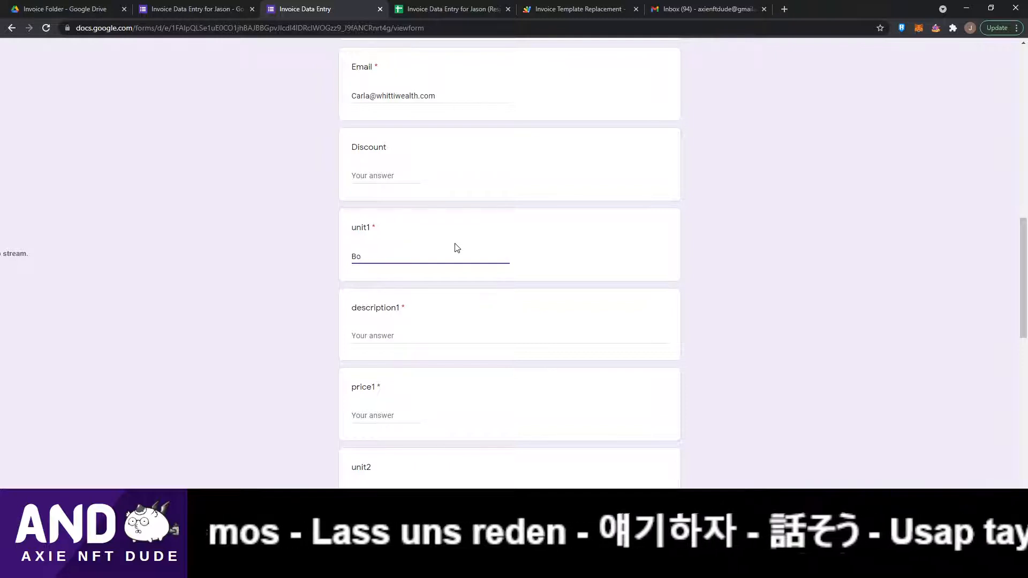
type("po")
key("BackSpace")
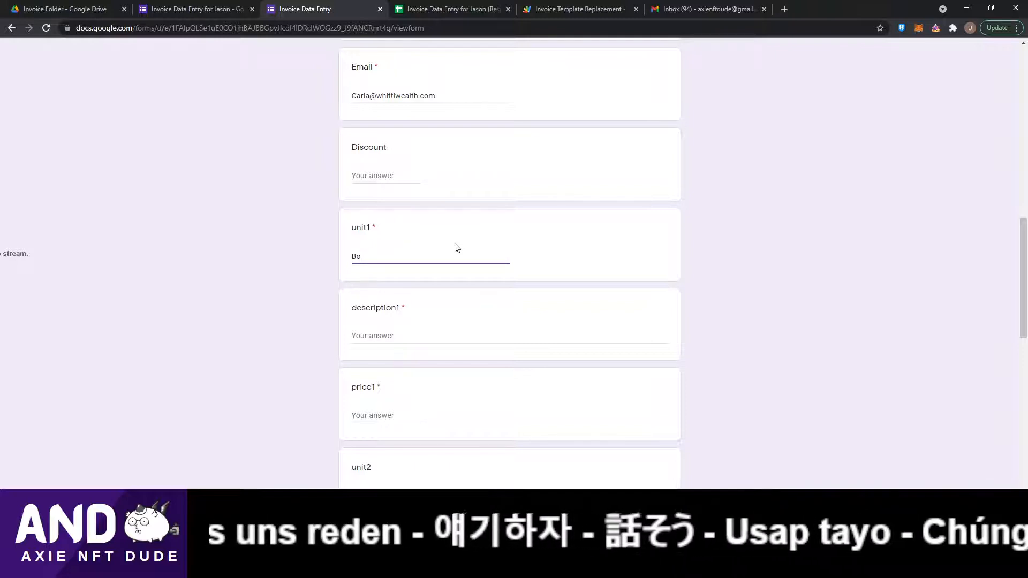
type("ok")
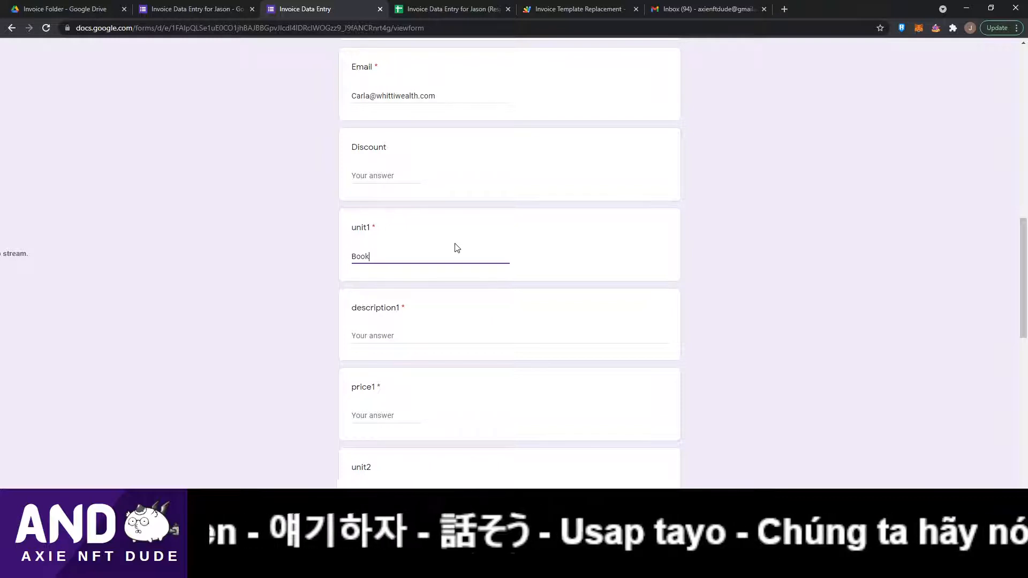
type("keeping Ser")
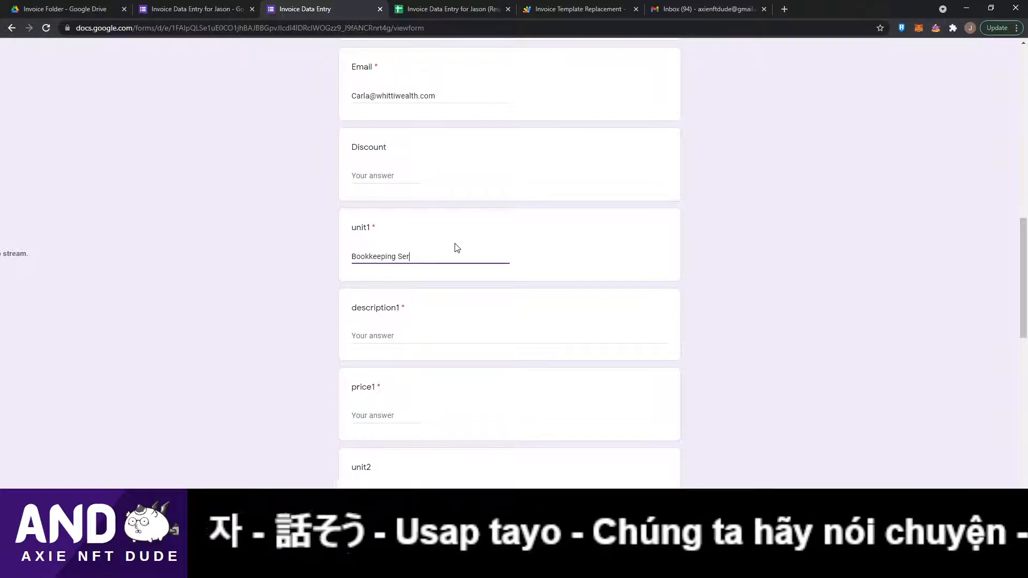
type("vice")
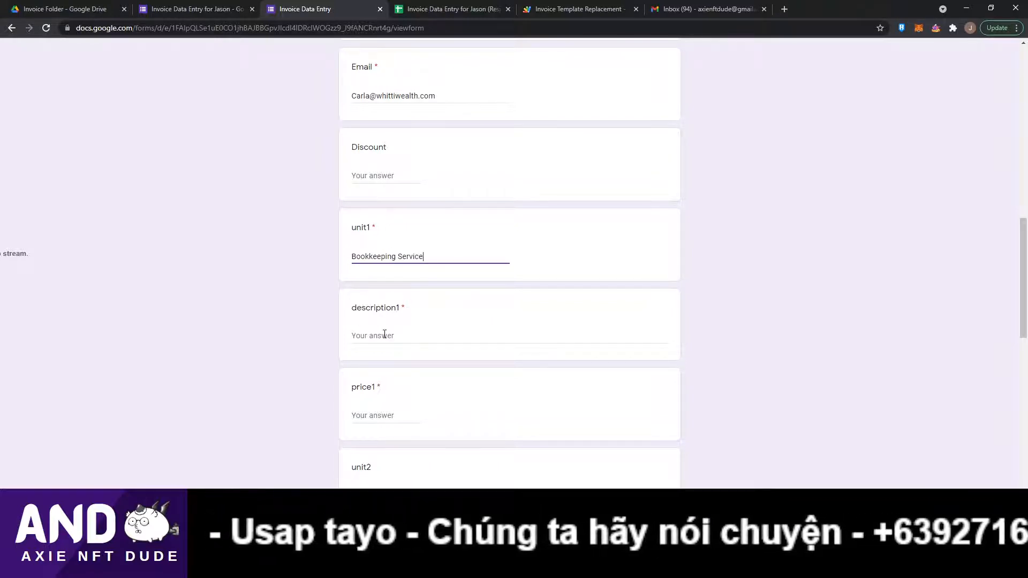
type("s")
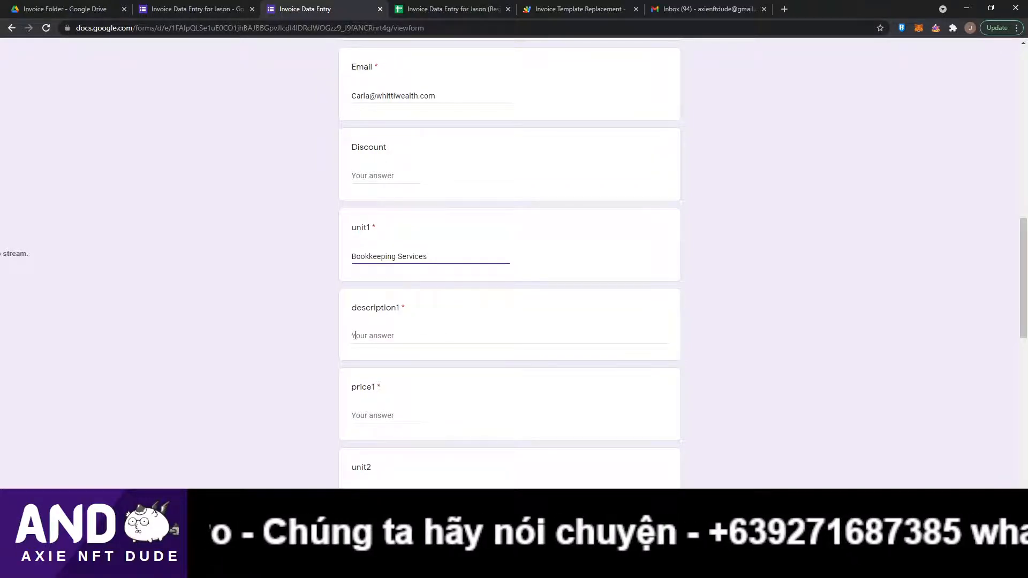
Replace the unit1 entry with 'Virtual Services'.
left_click(355, 335)
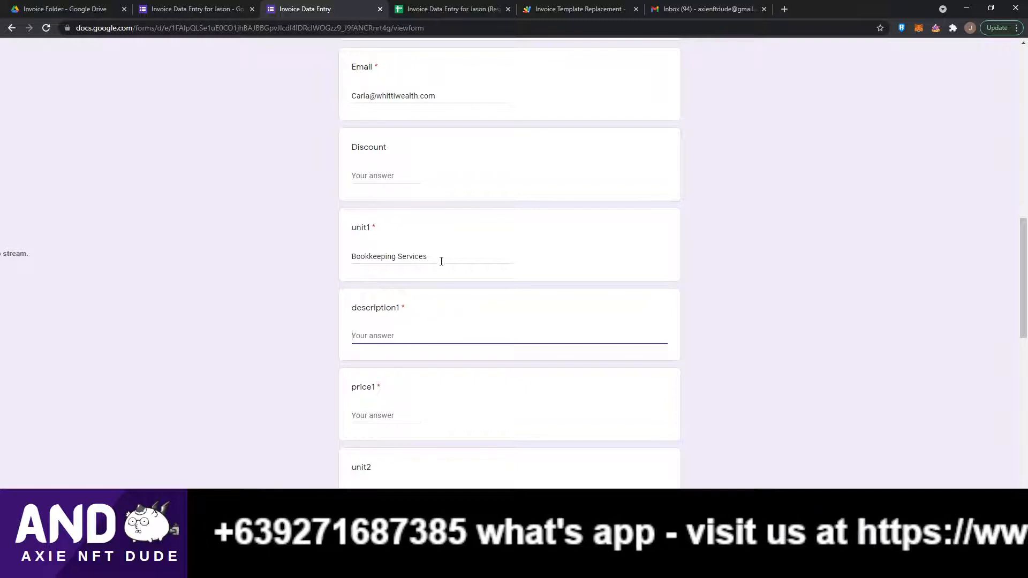
left_click_drag(441, 261, 285, 257)
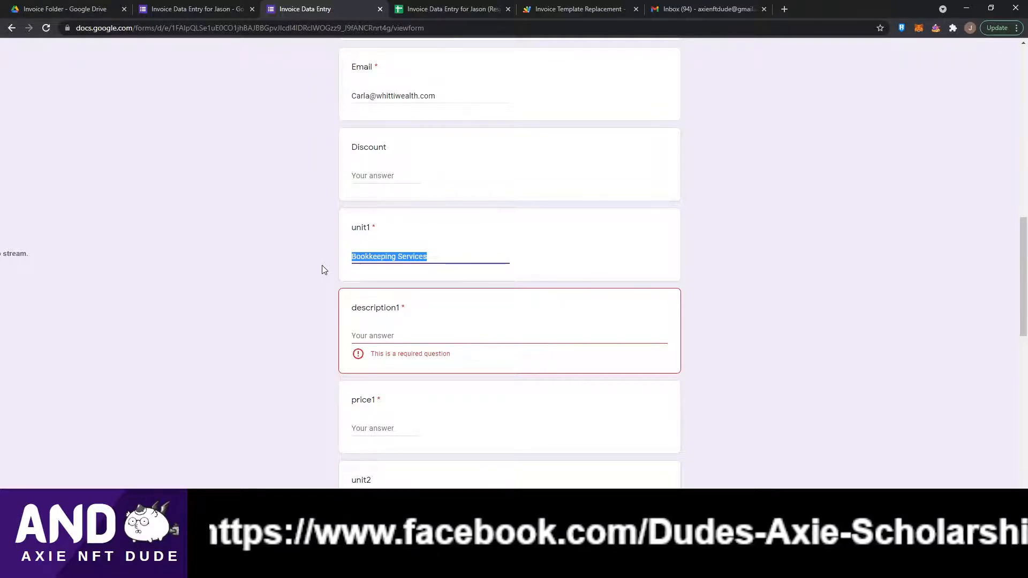
type("Virtual")
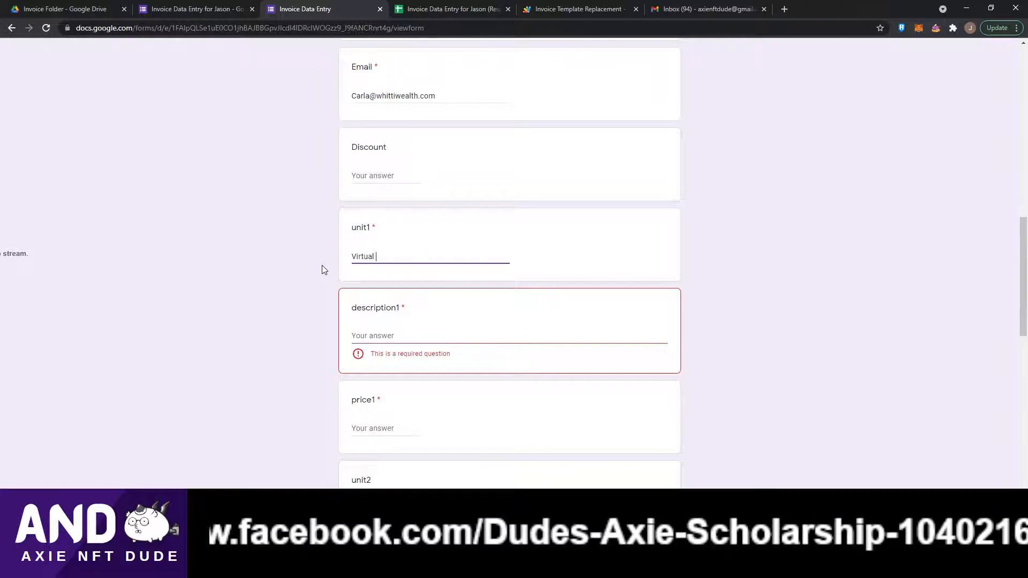
type(" Services")
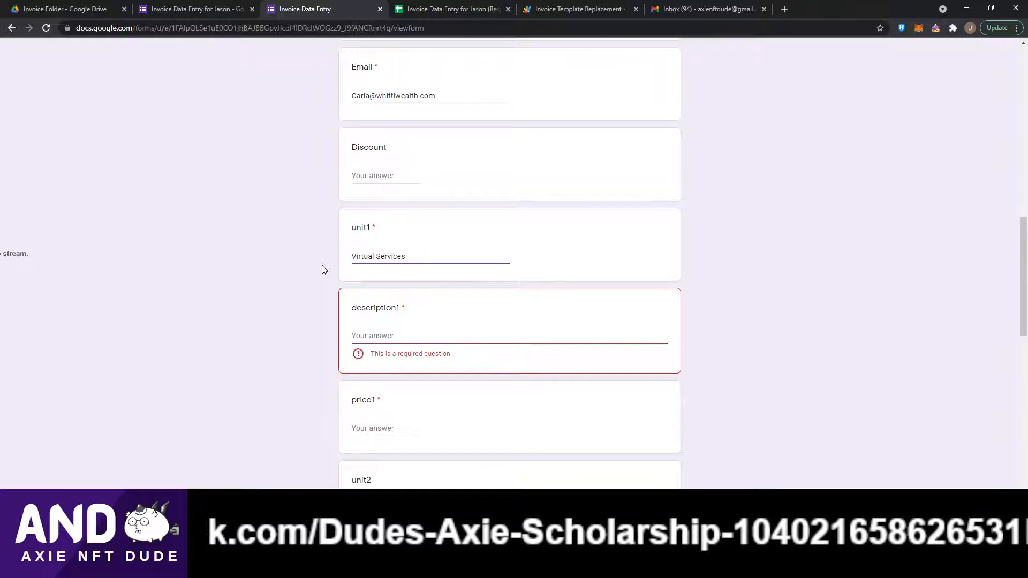
key("Tab")
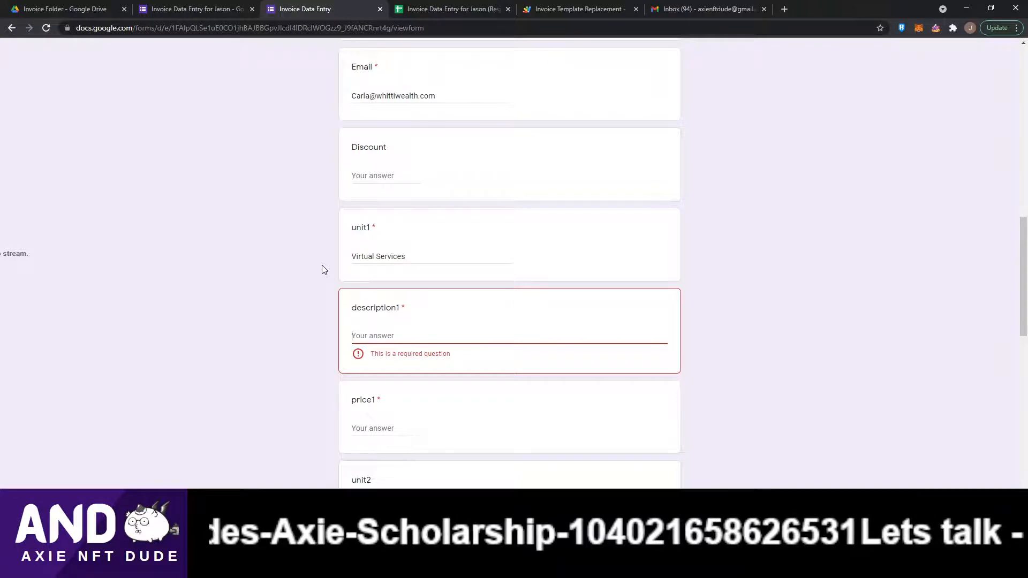
Begin the description1 answer with '13 hours Week 3 of September, Email Organization', checking the calendar for the current week.
type("13 hours ")
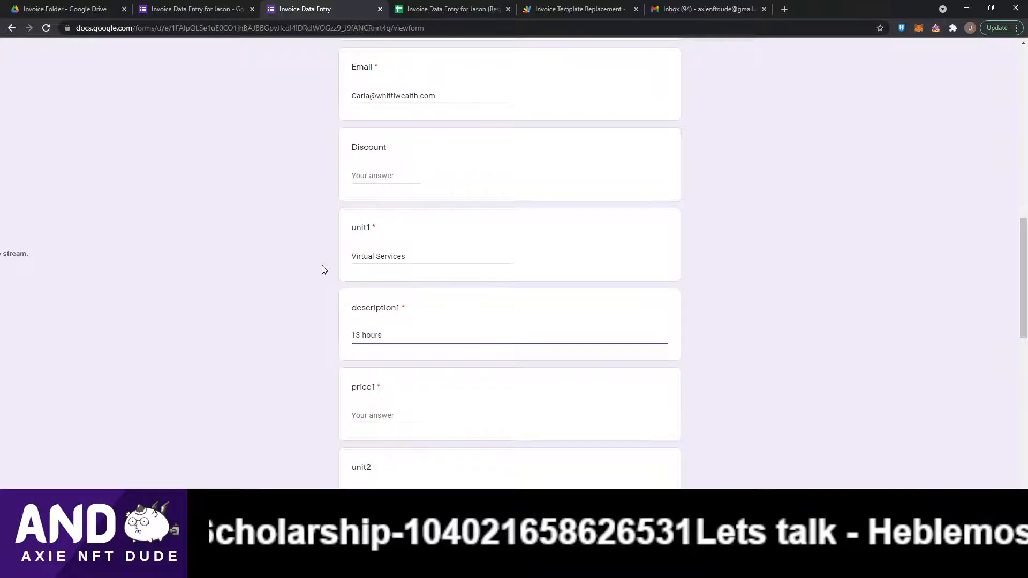
type("Week")
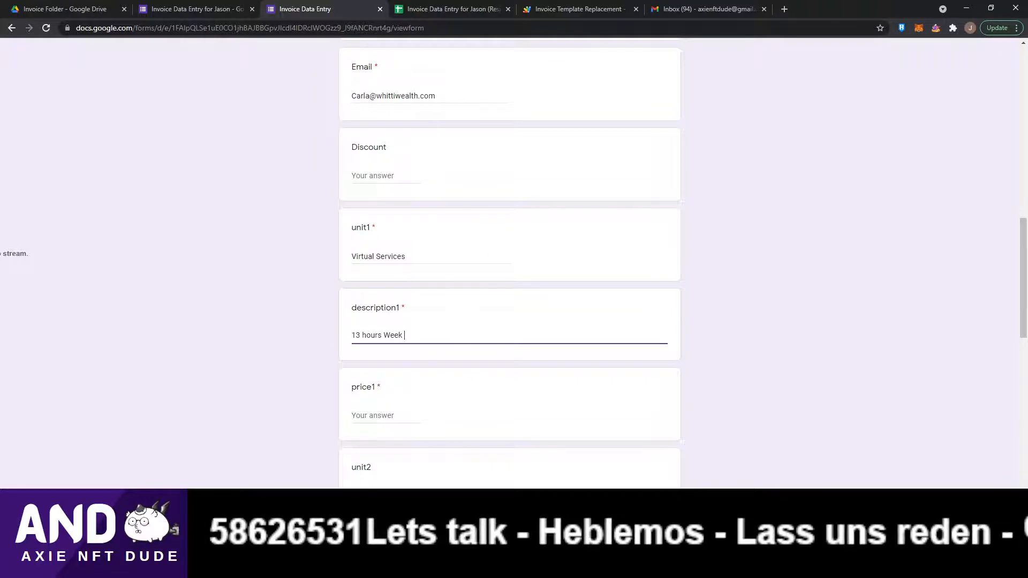
left_click(981, 568)
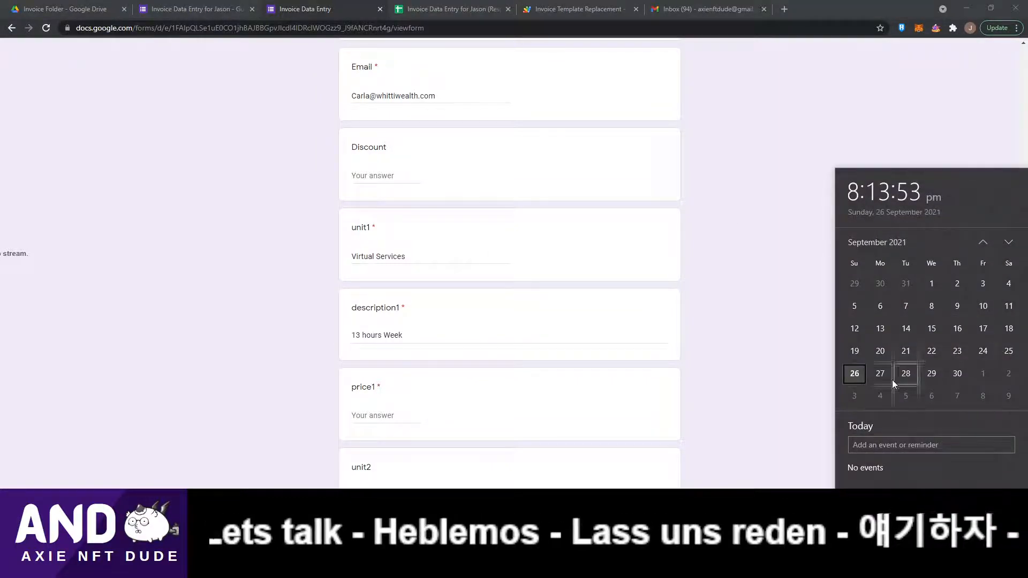
left_click(435, 336)
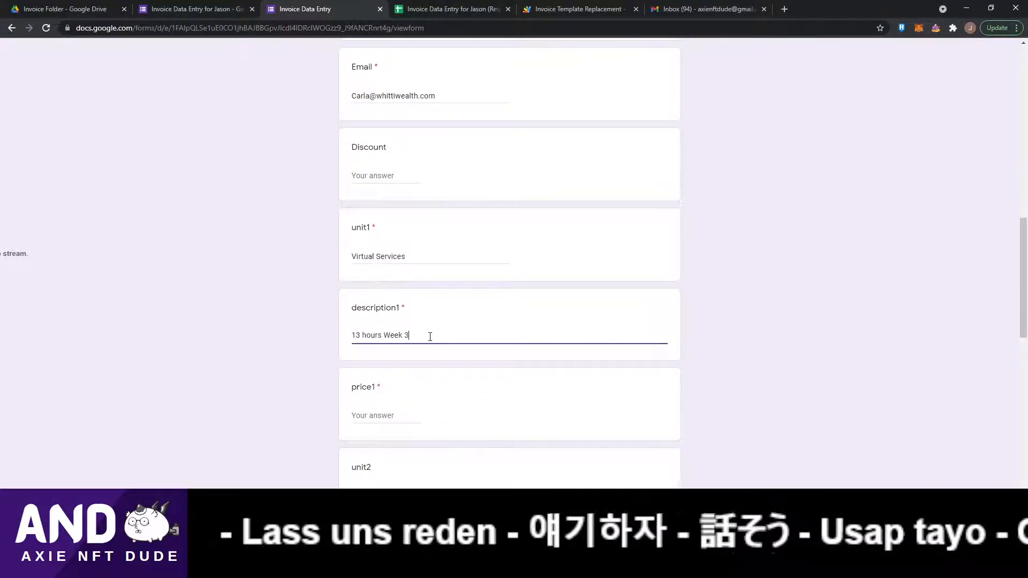
type("of ")
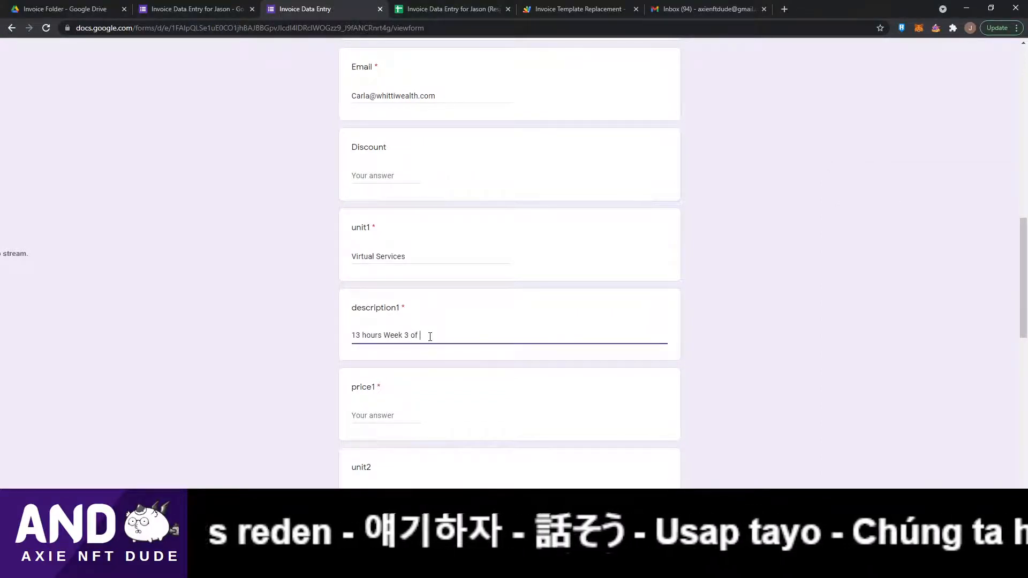
type("September")
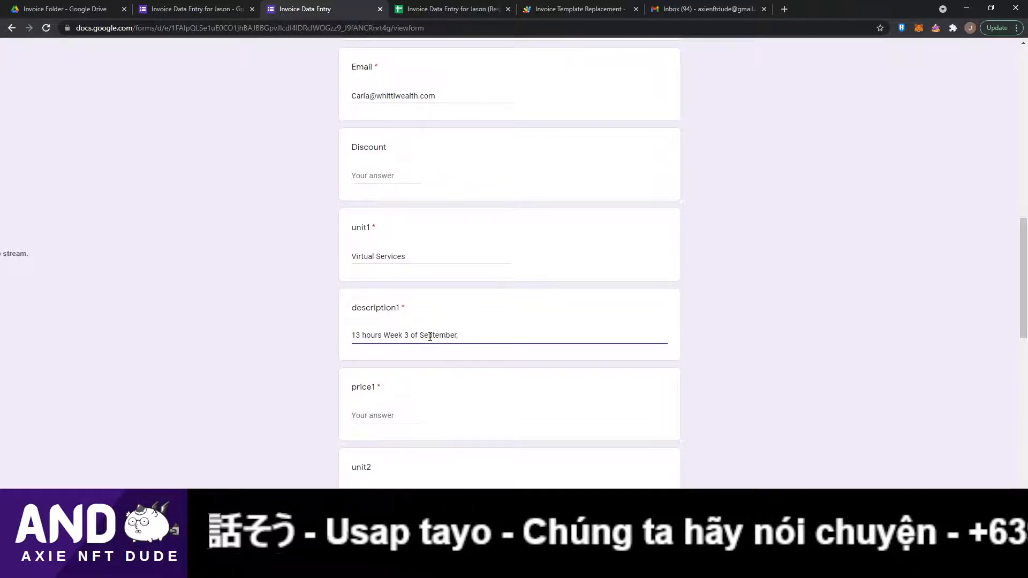
type(", Email")
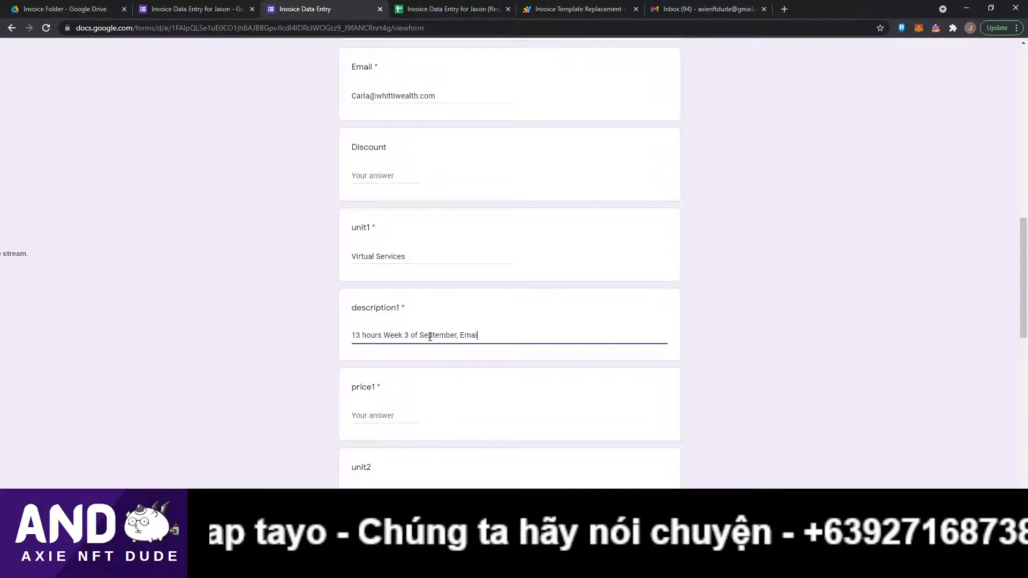
type(" Organiuza")
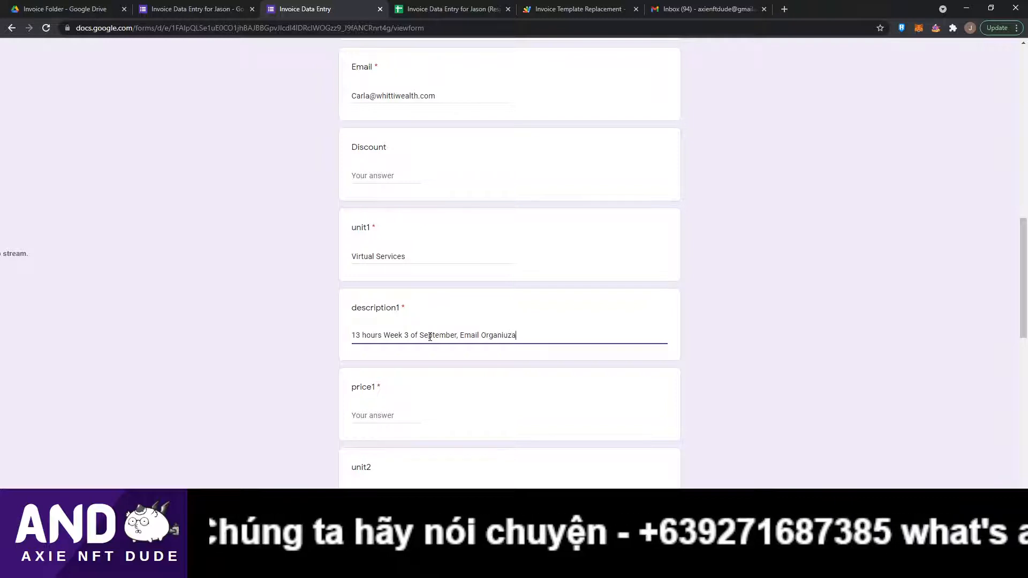
key("BackSpace")
key("BackSpace")
key("BackSpace")
type("zation")
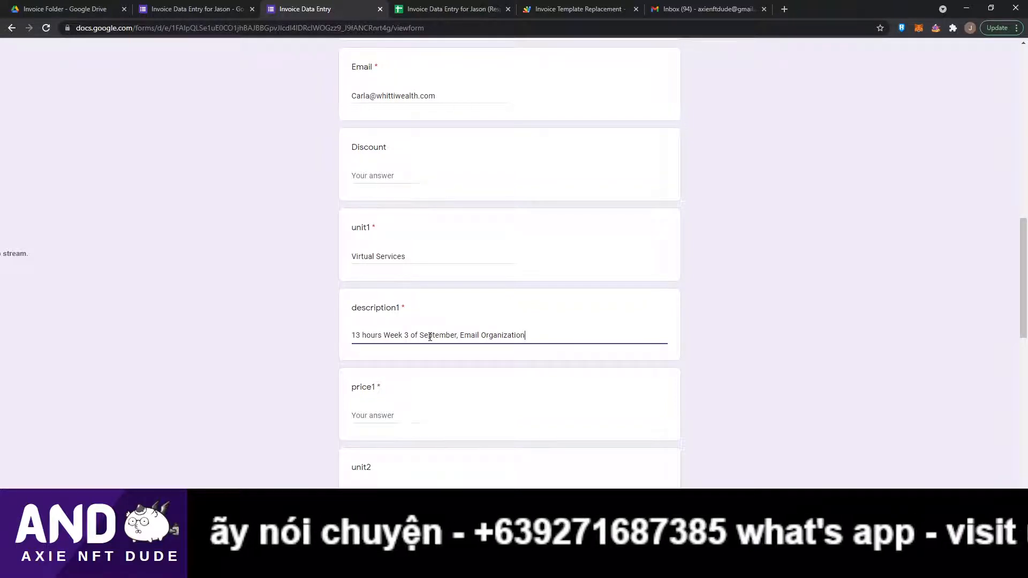
type(", html")
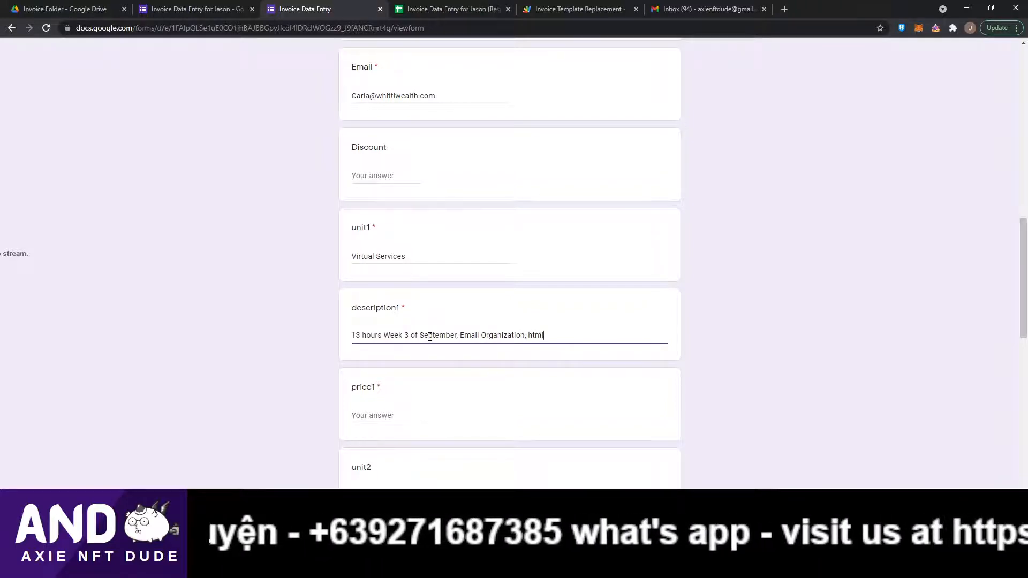
type(" email desig")
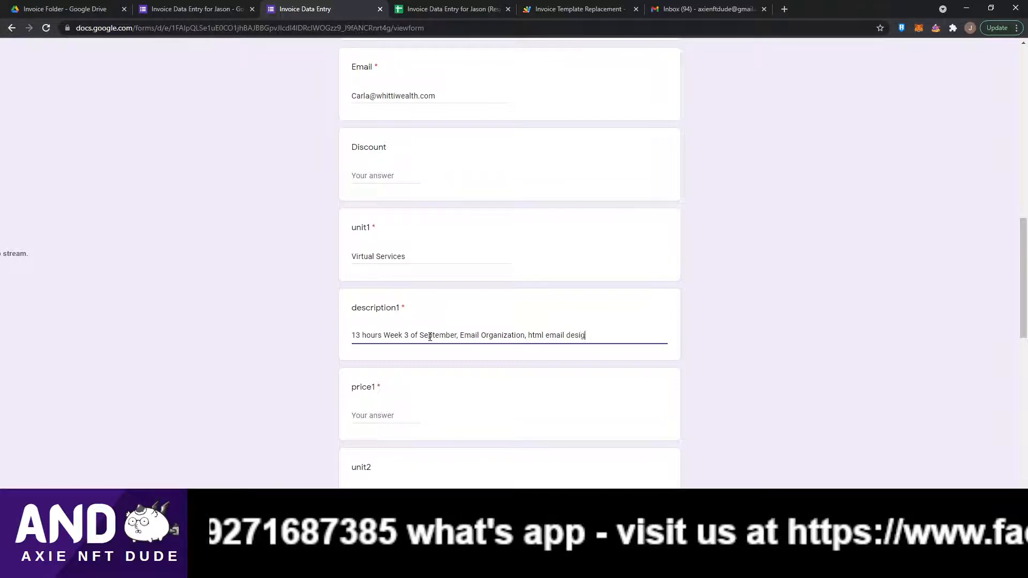
type("n, Sent")
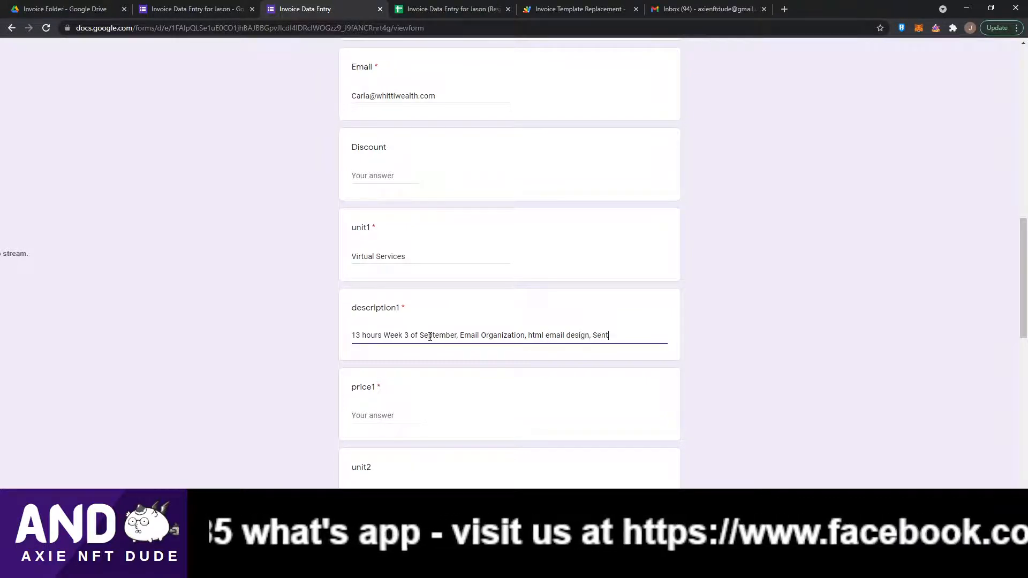
type(" email to clients")
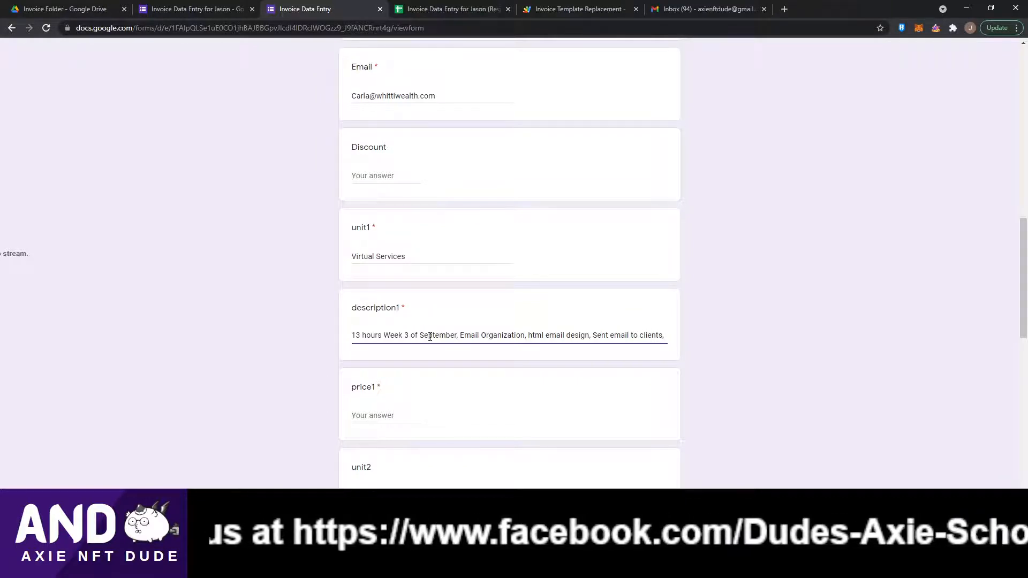
type(", Book")
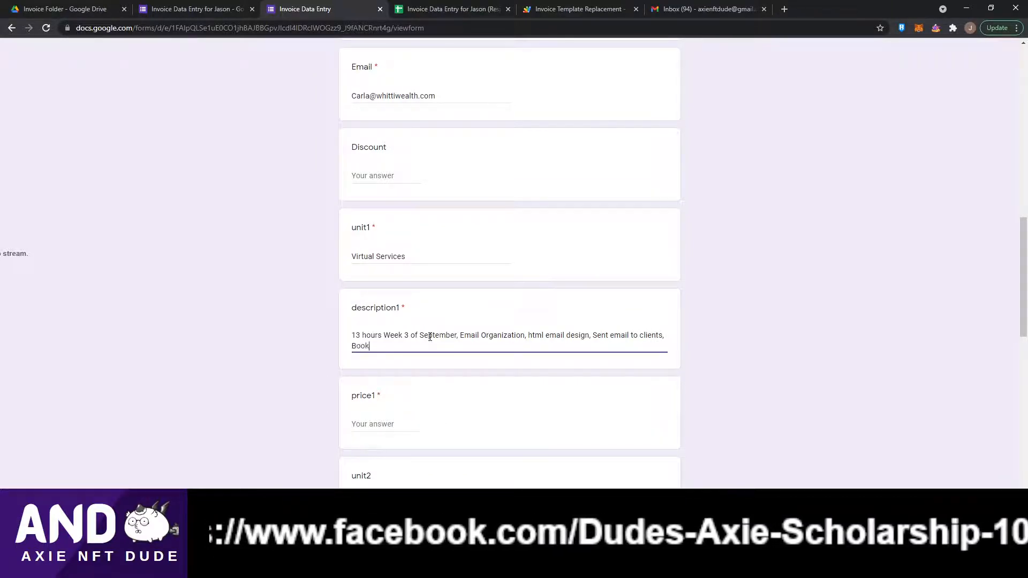
type(" meeting")
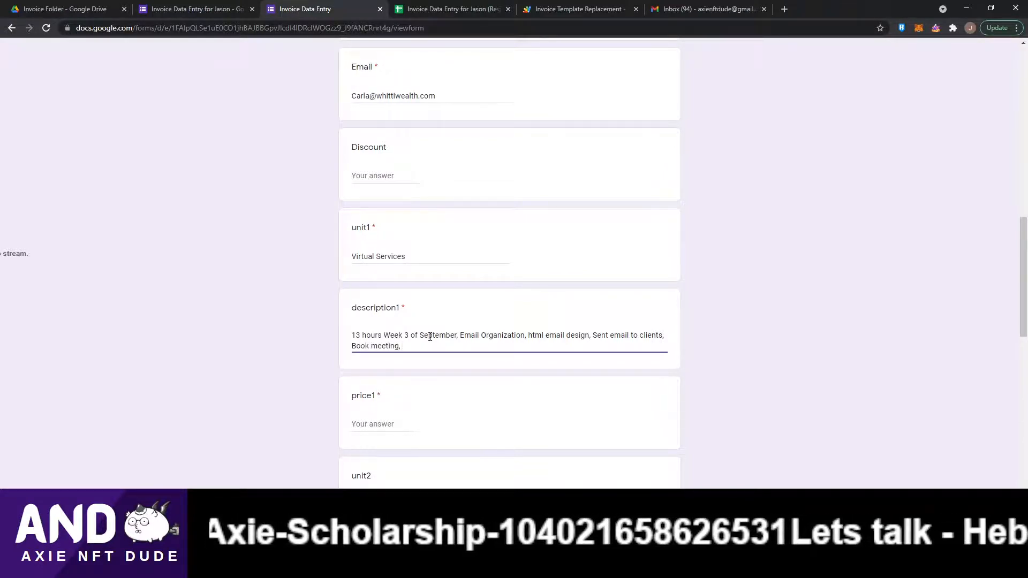
Continue description1 with 'html email design, Sent email to clients, Book meeting, Sent Proposals', correcting the misspelled 'Proposals'.
type(", Sent")
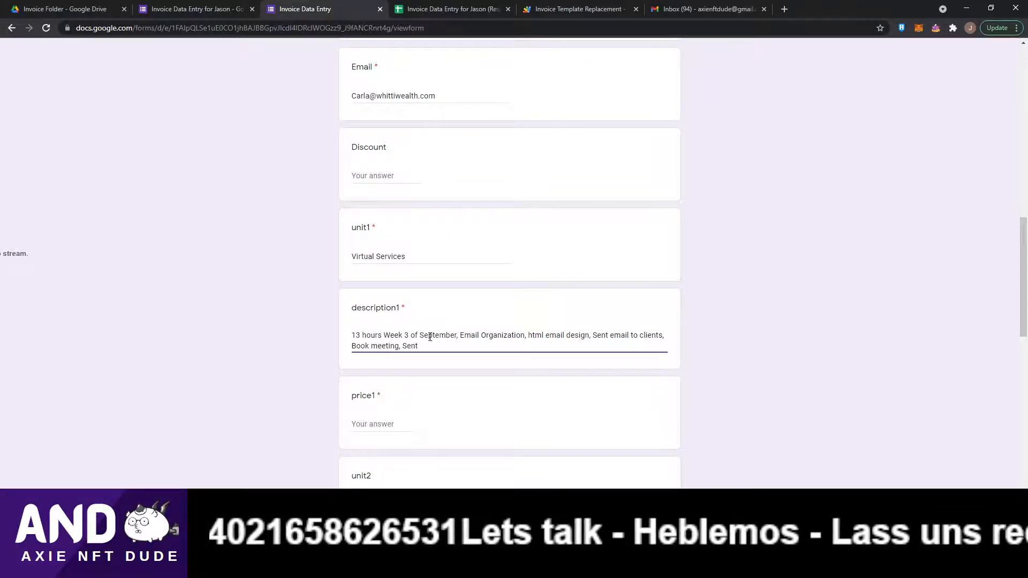
type(" Propo")
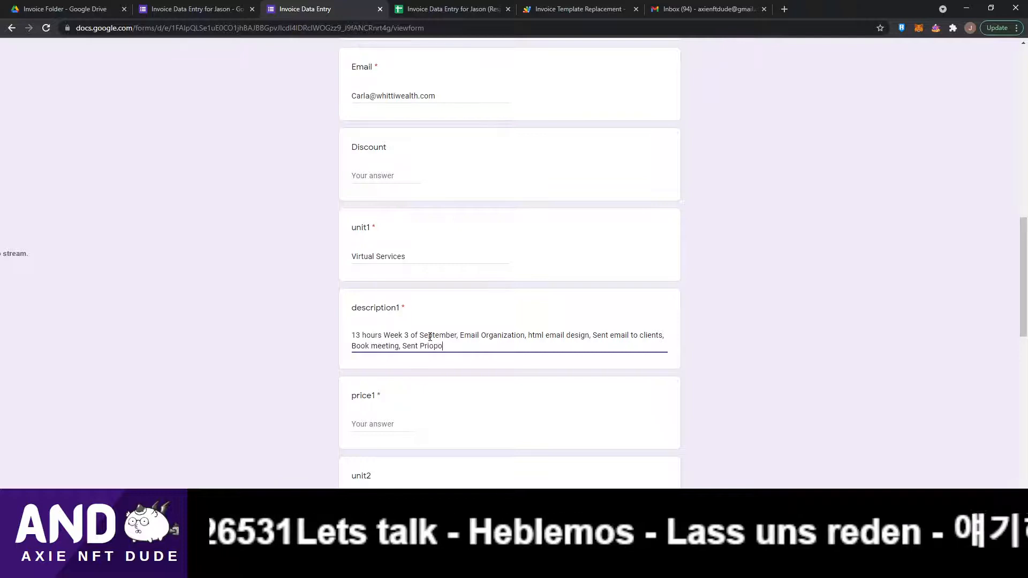
key("BackSpace")
key("BackSpace")
key("BackSpace")
type("i")
type("oposal")
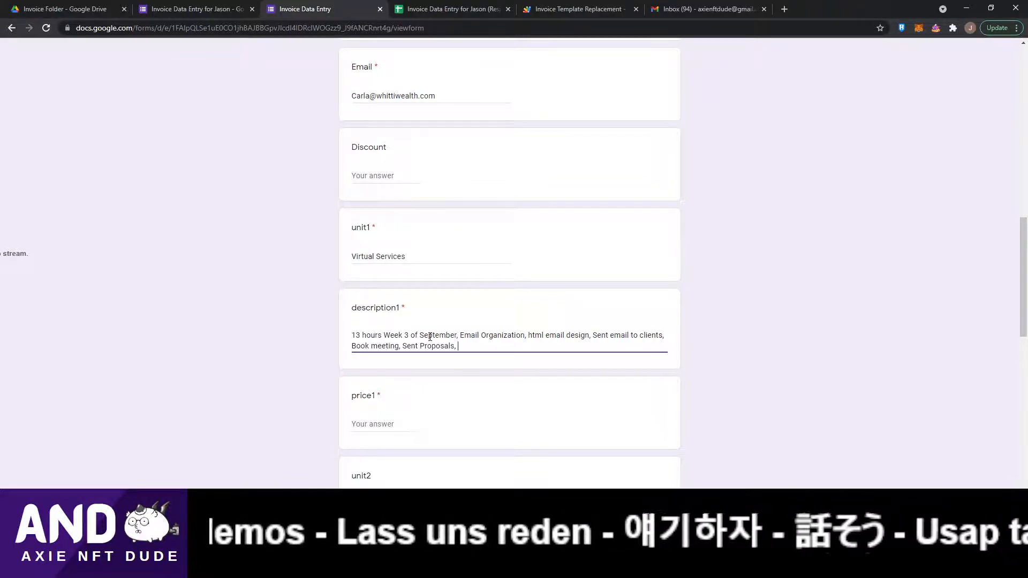
type("s,")
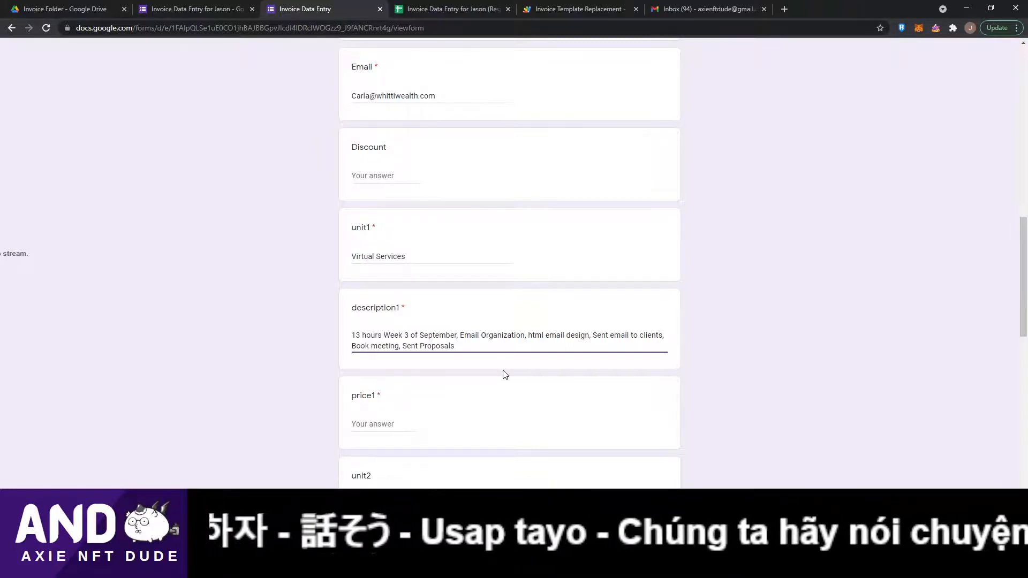
Calculate 13 × 5 in the Calculator app and enter 65 as the price1 answer.
scroll(503, 375, "down", 3)
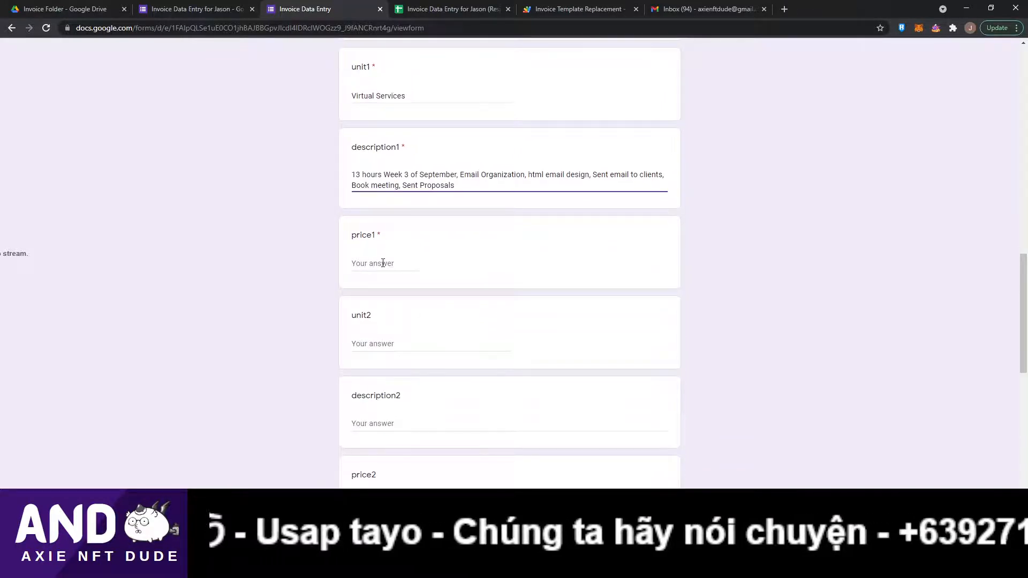
left_click(374, 265)
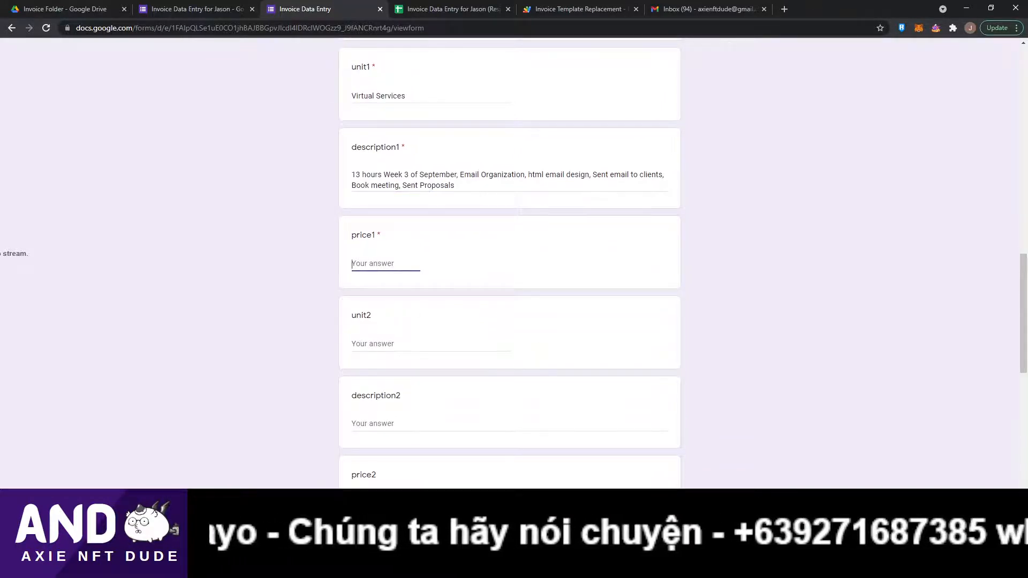
key("alt+Tab")
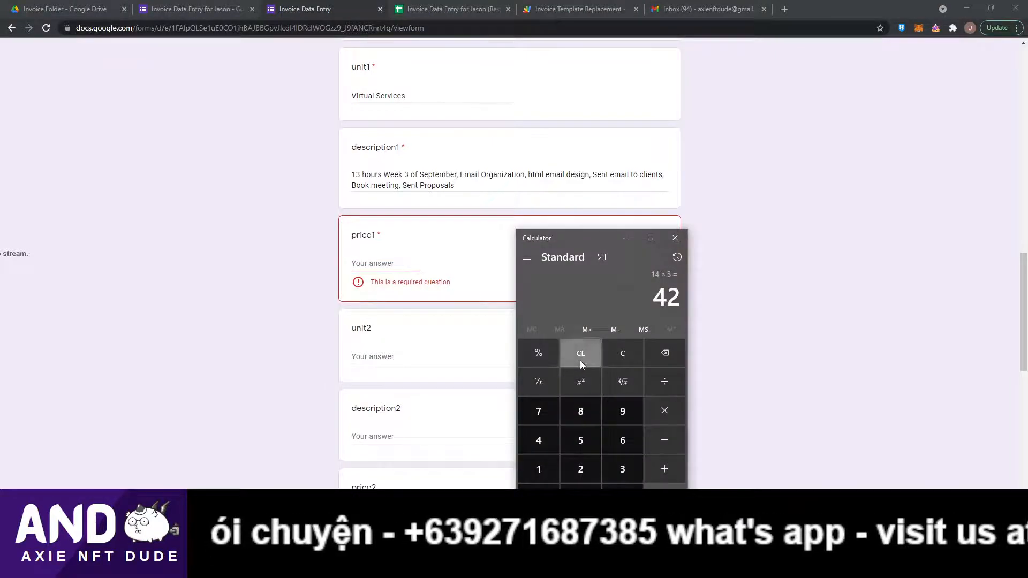
left_click(623, 354)
type("13*")
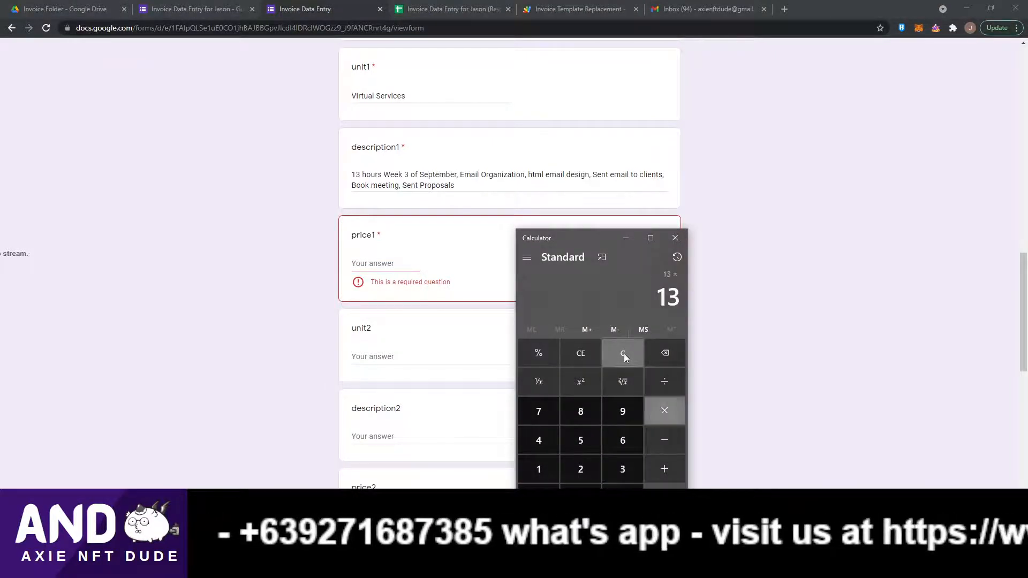
type("5")
key("Return")
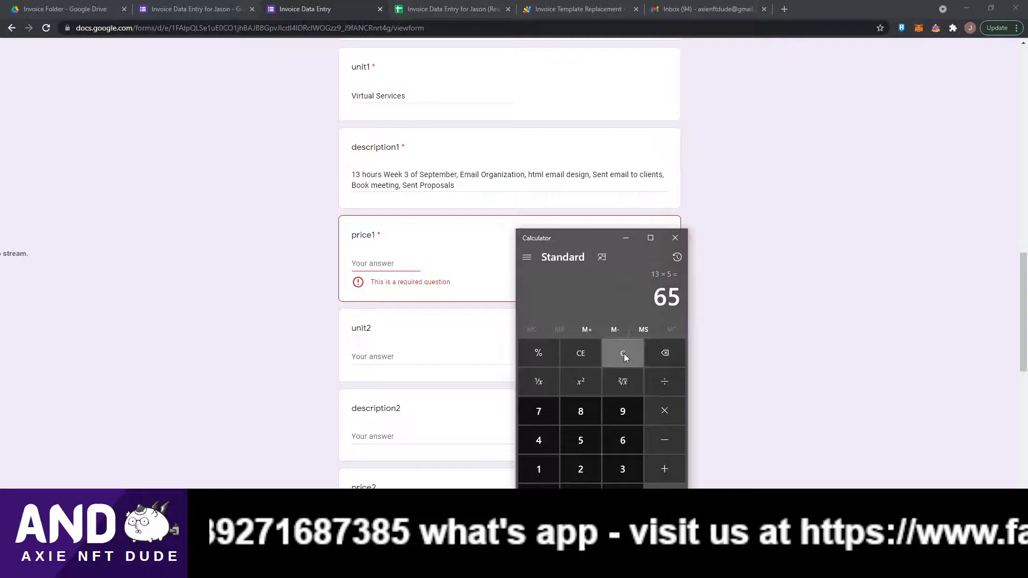
left_click(360, 264)
type("65")
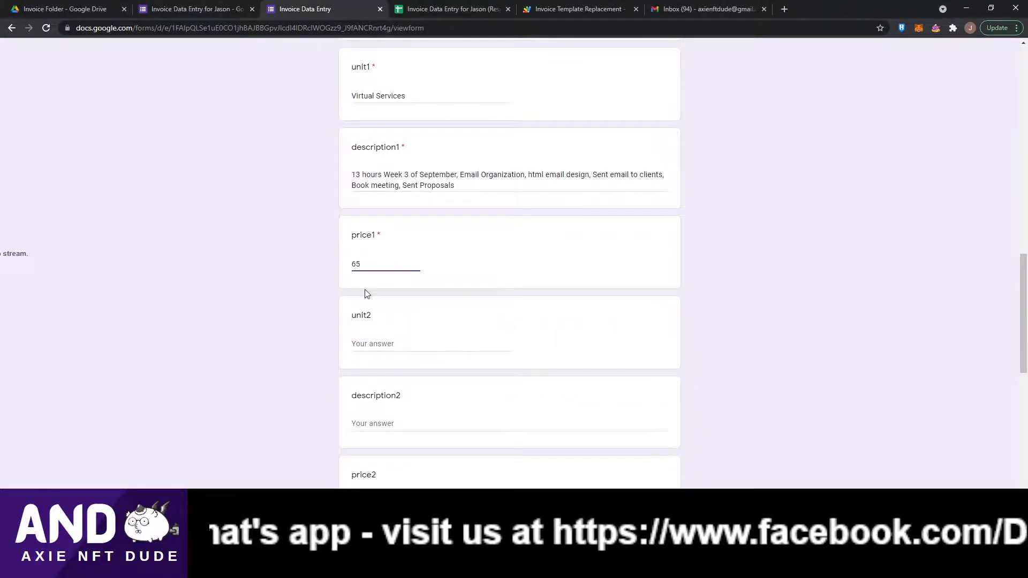
Enter 'Landing Page Design' in the unit2 field, fixing the stray character typed at the start.
left_click(361, 346)
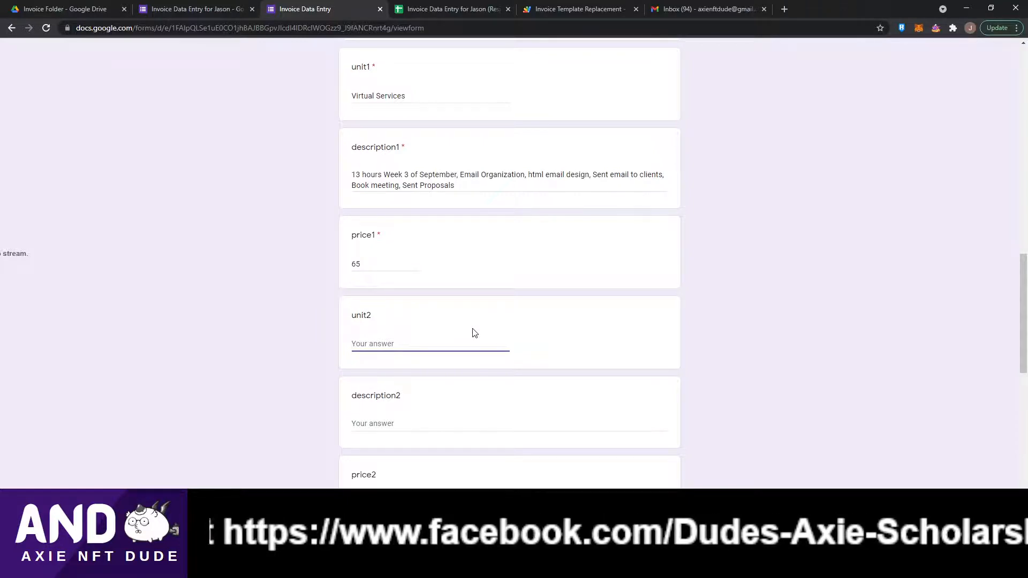
type("L<anding")
key("BackSpace")
key("BackSpace")
key("BackSpace")
key("BackSpace")
key("BackSpace")
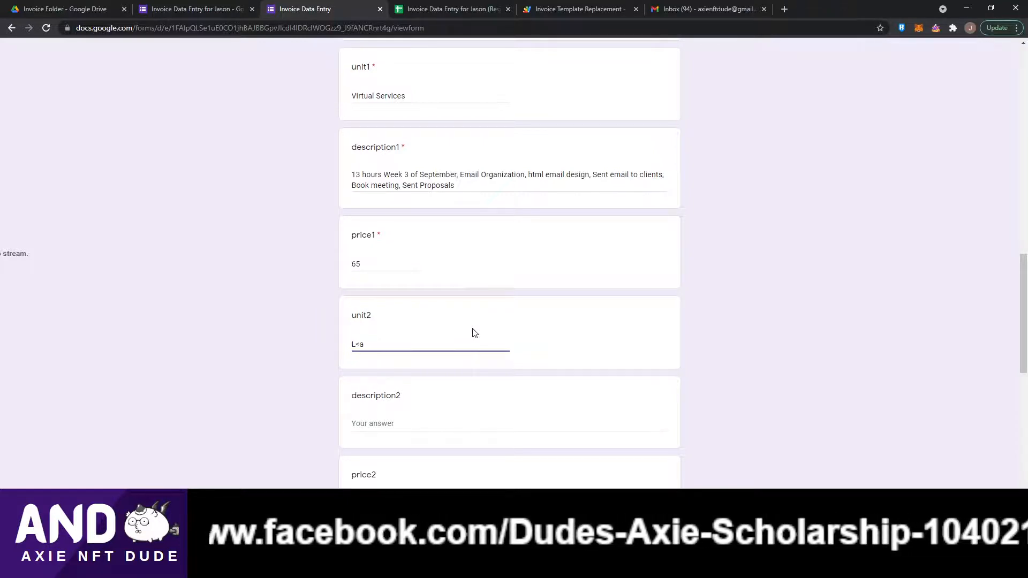
key("BackSpace")
key("BackSpace")
type("anding P")
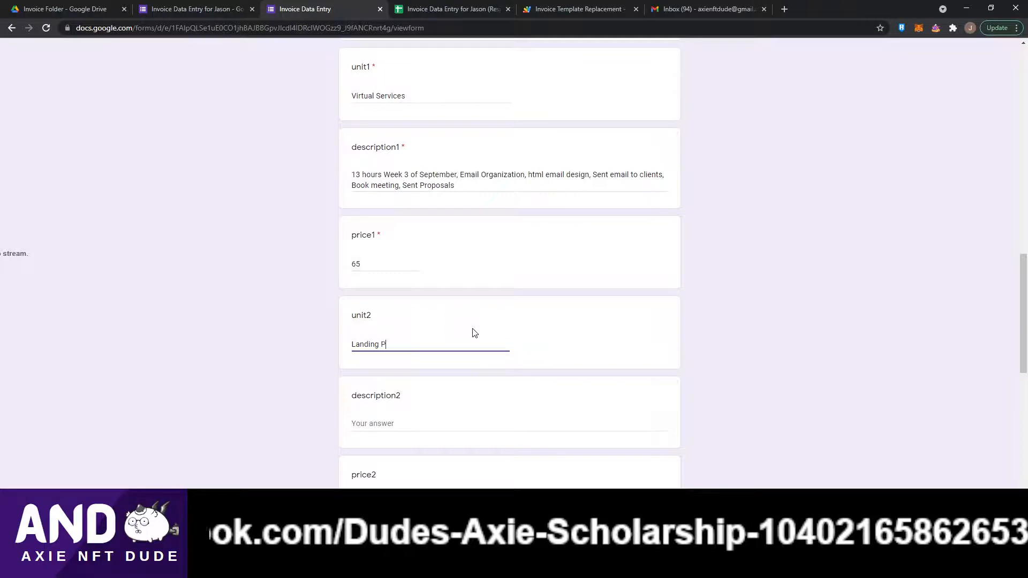
type("age Design")
key("Tab")
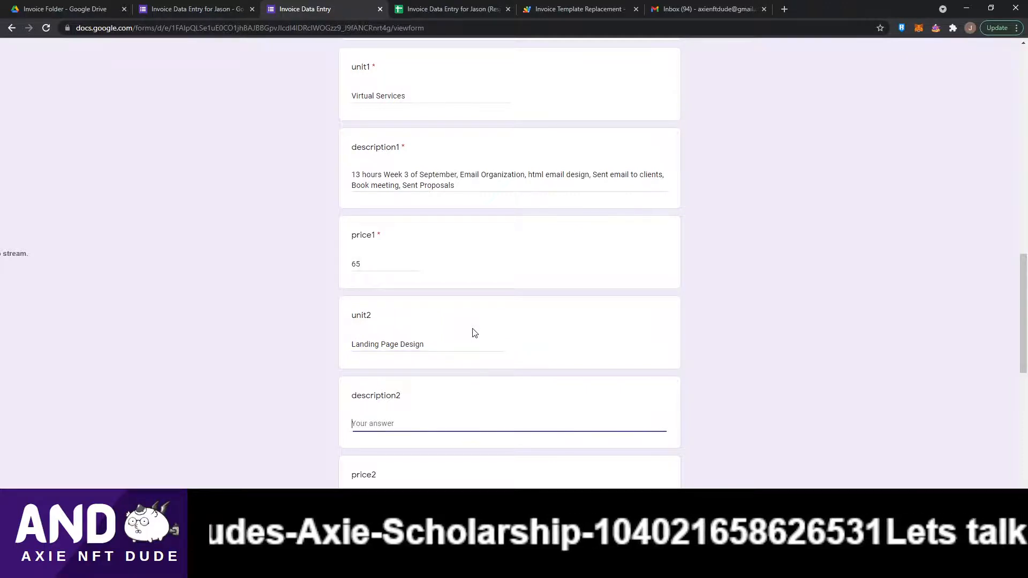
Begin the description2 answer with '3 hours Landing page design - Designed a landing page and integrated this'.
scroll(453, 326, "down", 1)
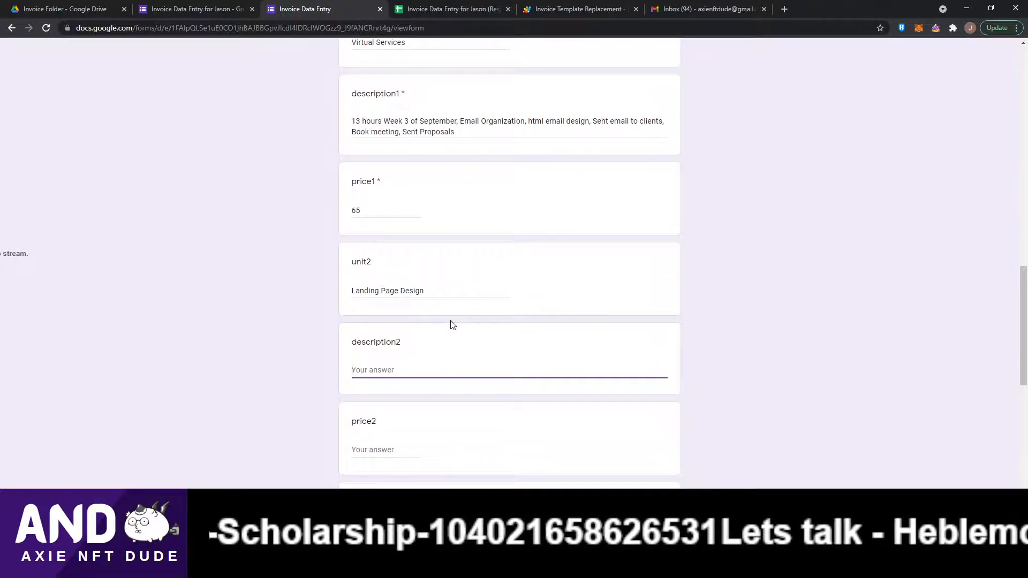
type("3 hours Lan")
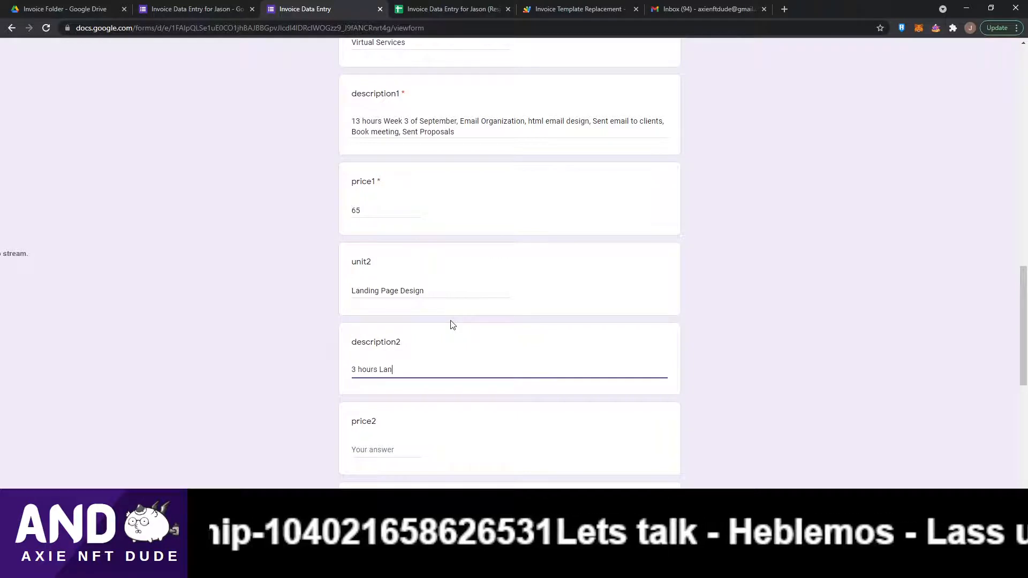
type("ding page desig")
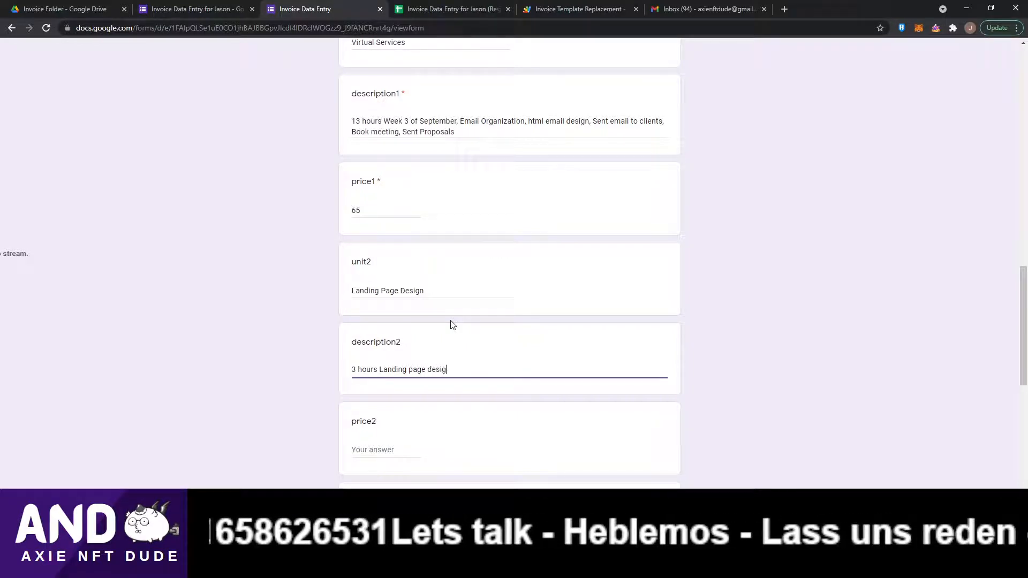
type("n - Des")
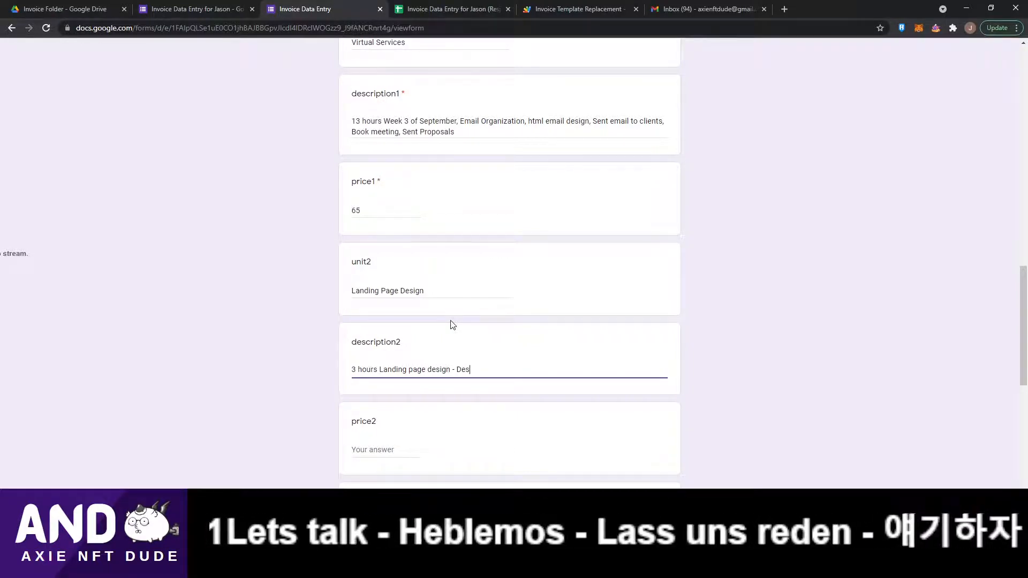
type("igned and ")
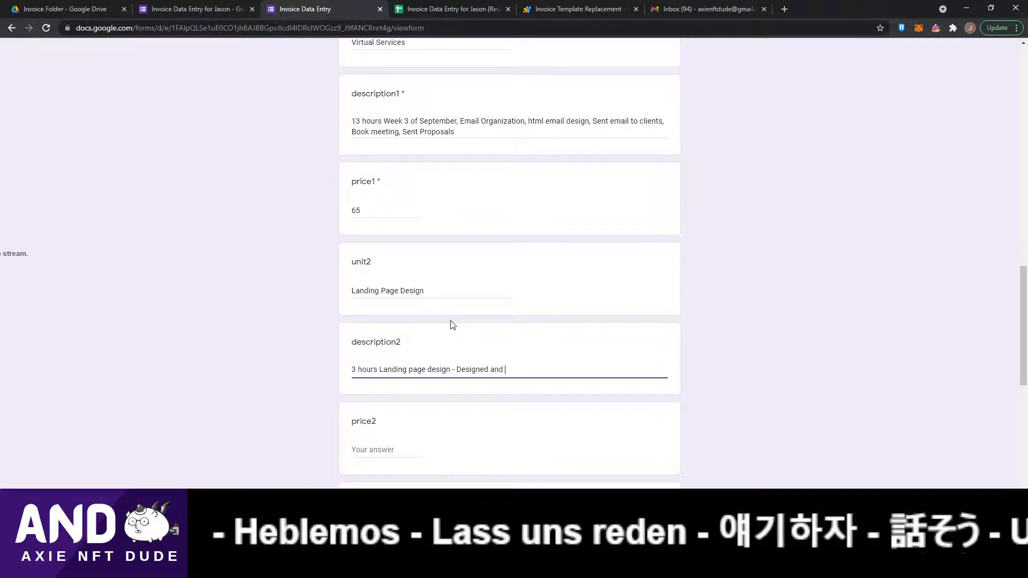
key("BackSpace")
key("BackSpace")
key("BackSpace")
type(" landing page ")
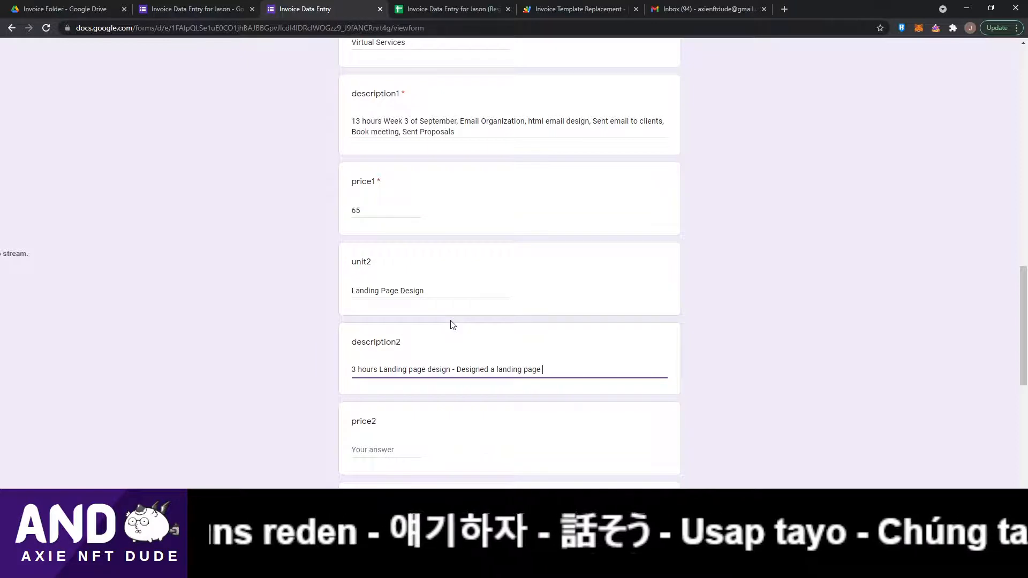
type("and ")
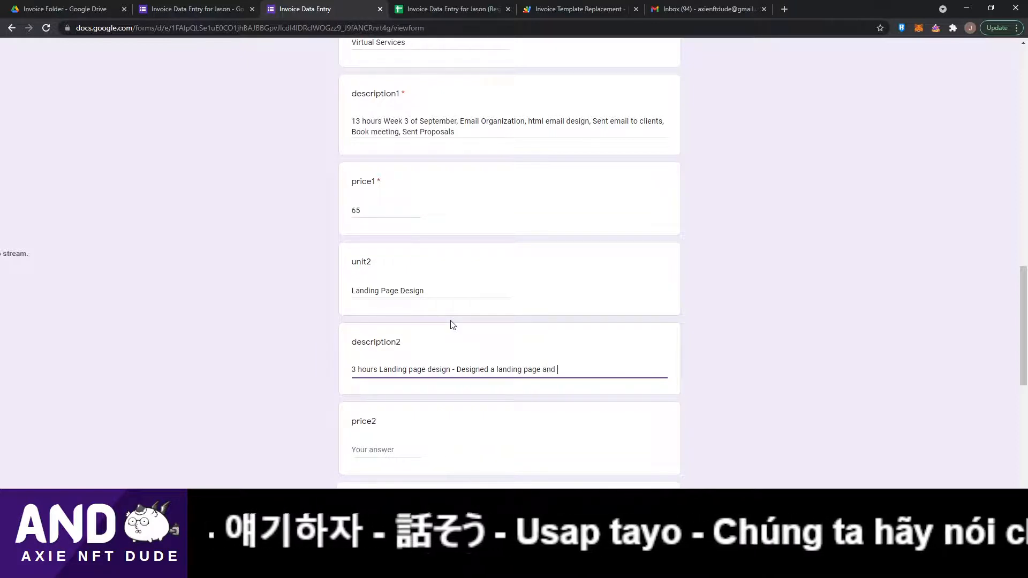
type("integrated t")
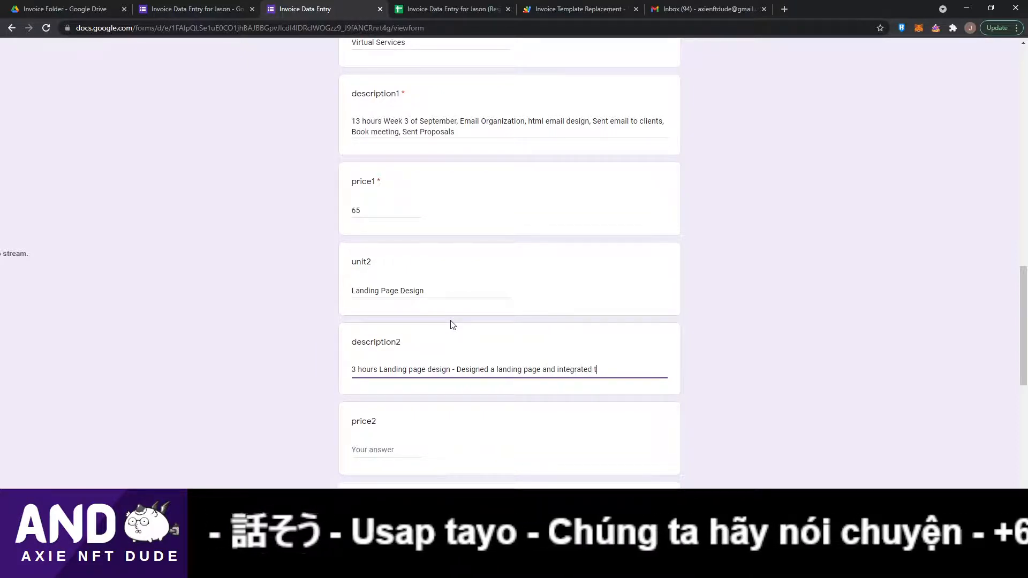
type("his to faceboo")
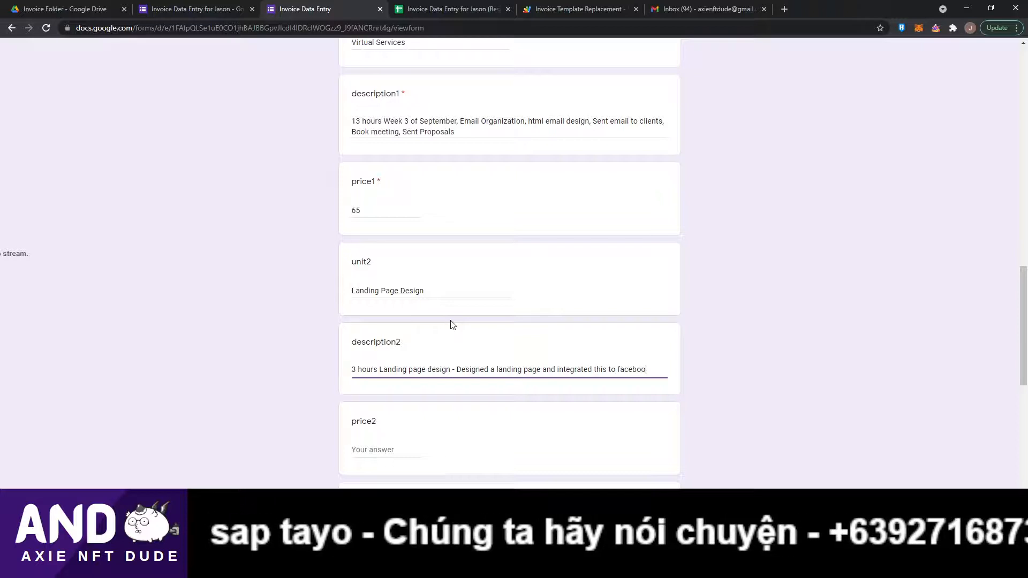
type("k business accou")
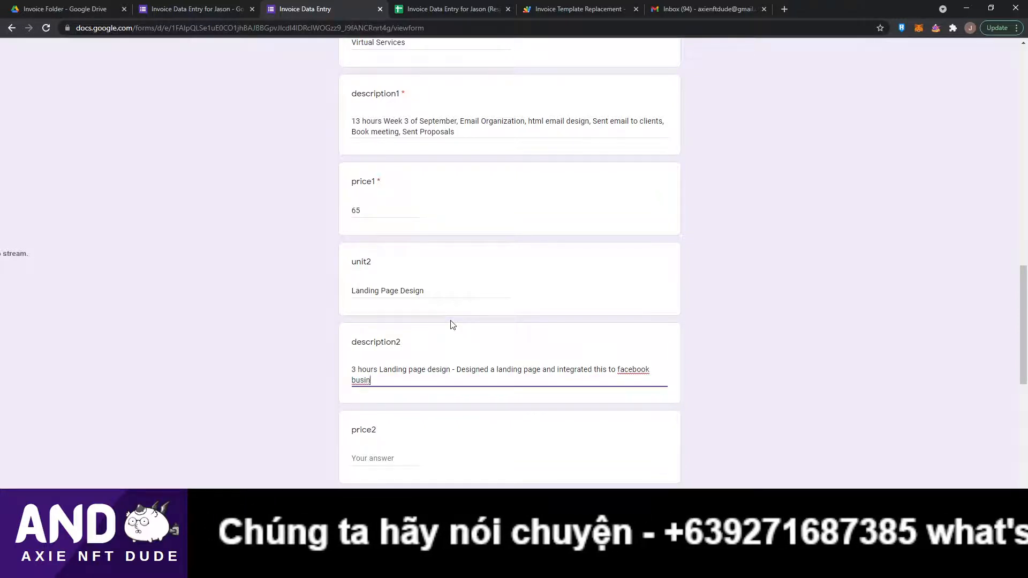
type("nt")
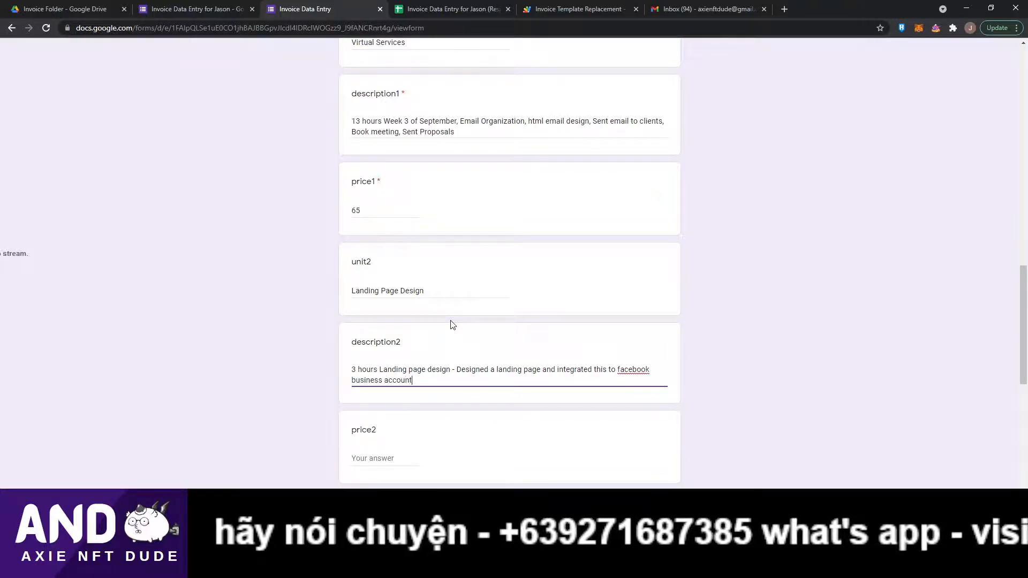
type(" dated Sep")
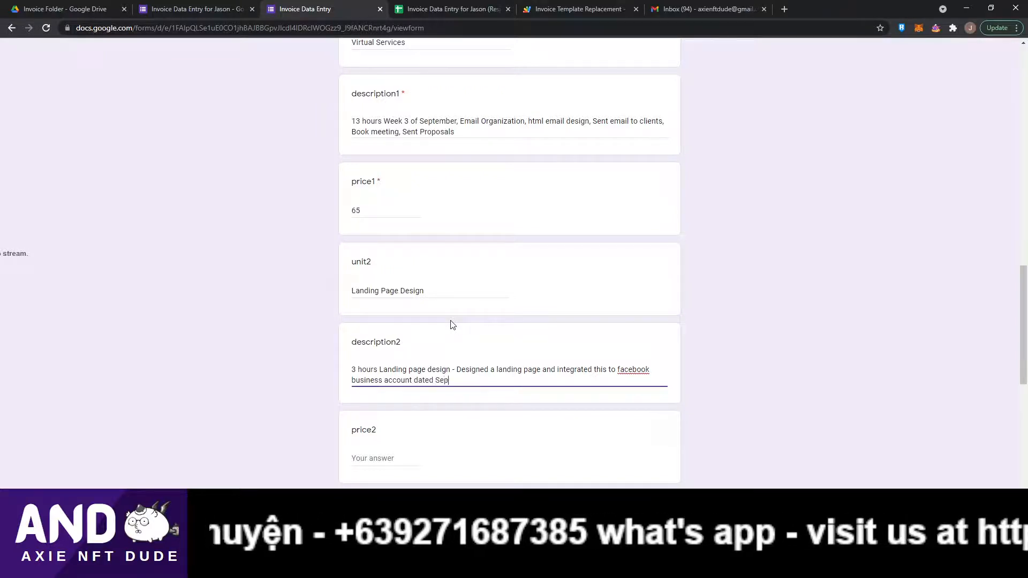
type("tmb")
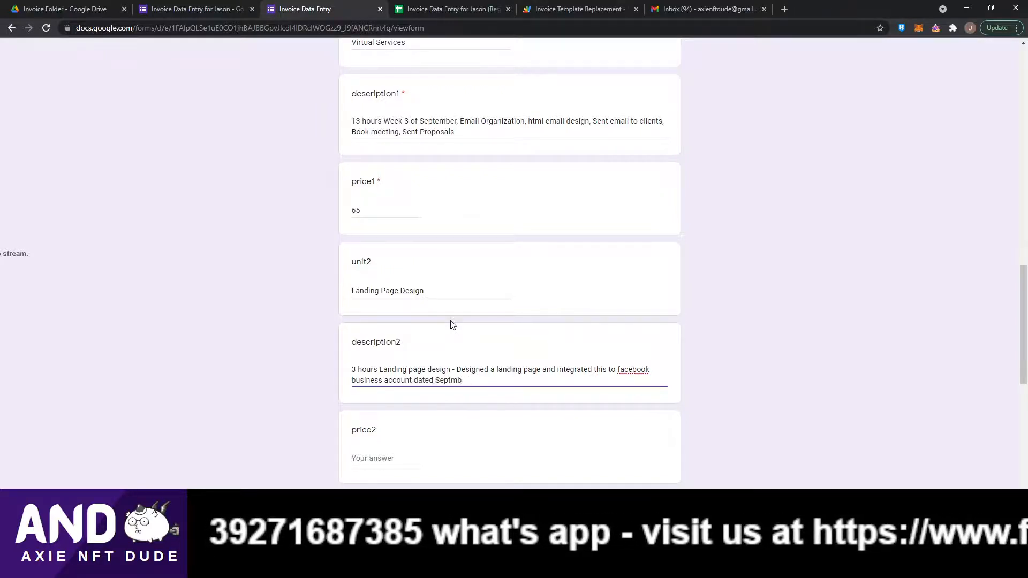
key("BackSpace")
key("BackSpace")
type("ember")
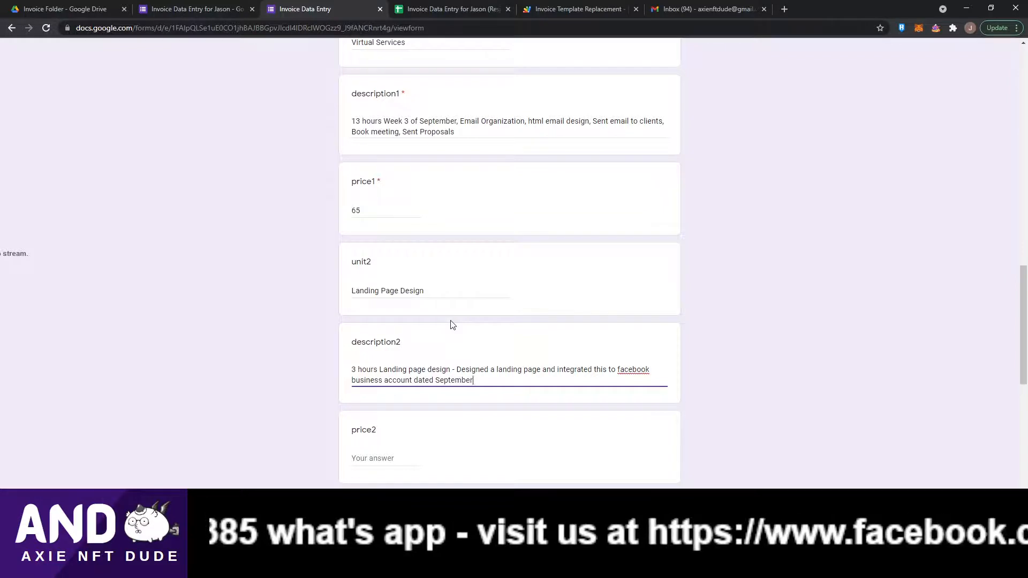
type(" 25")
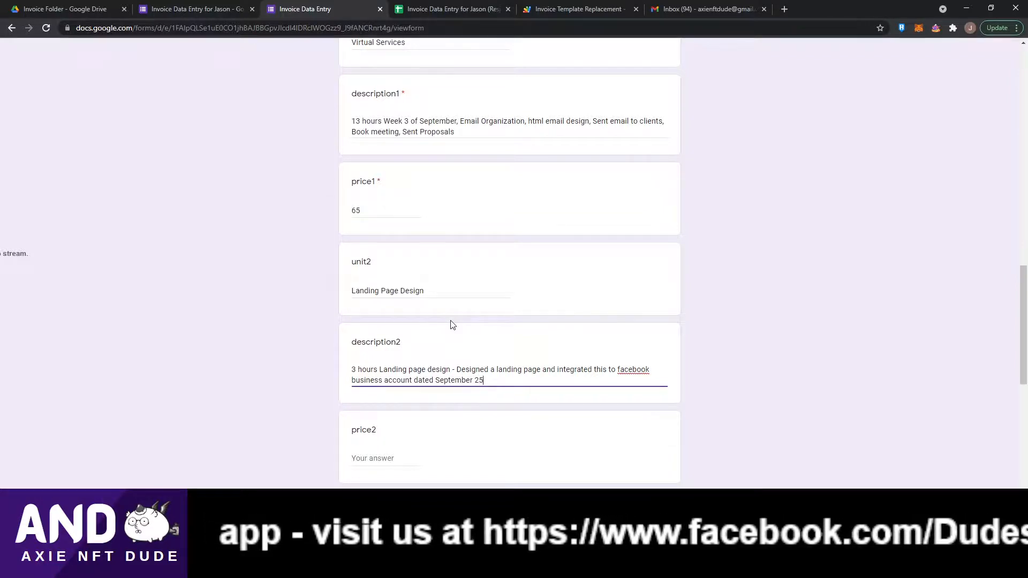
type(", 2021.")
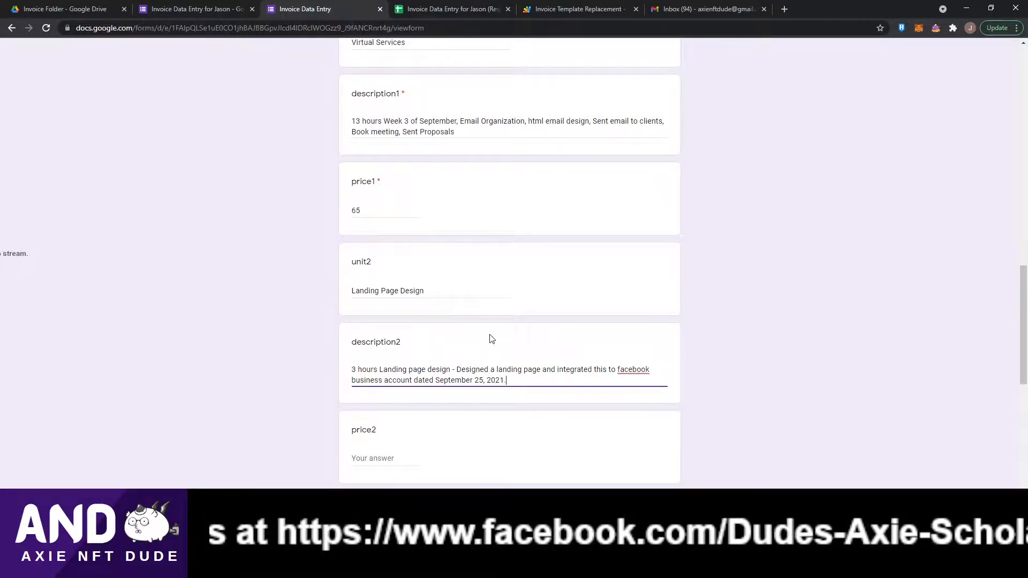
Calculate 3 × 14 in the Calculator app and enter 42 as the price2 answer.
scroll(492, 339, "down", 2)
key("Tab")
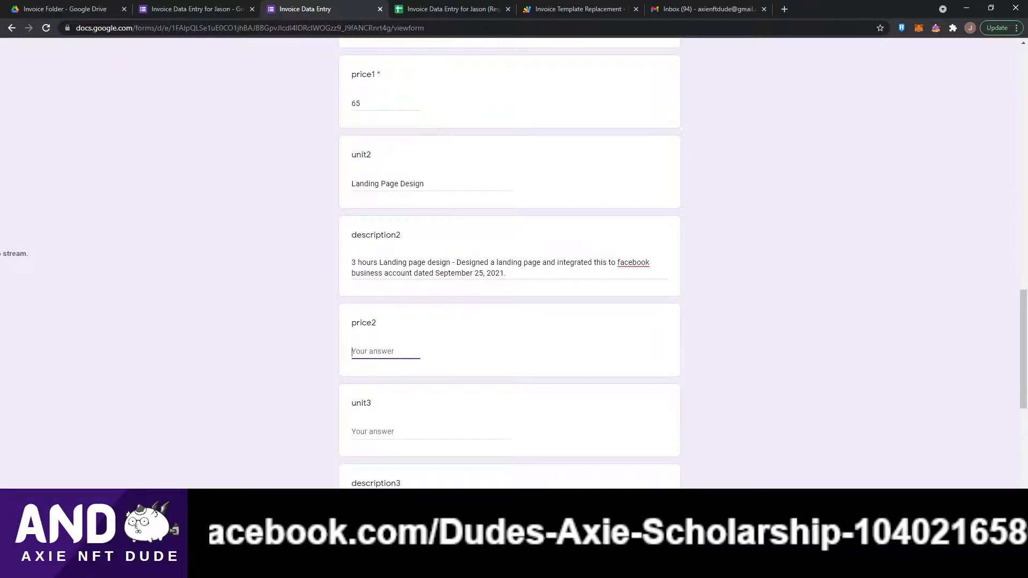
key("alt+Tab")
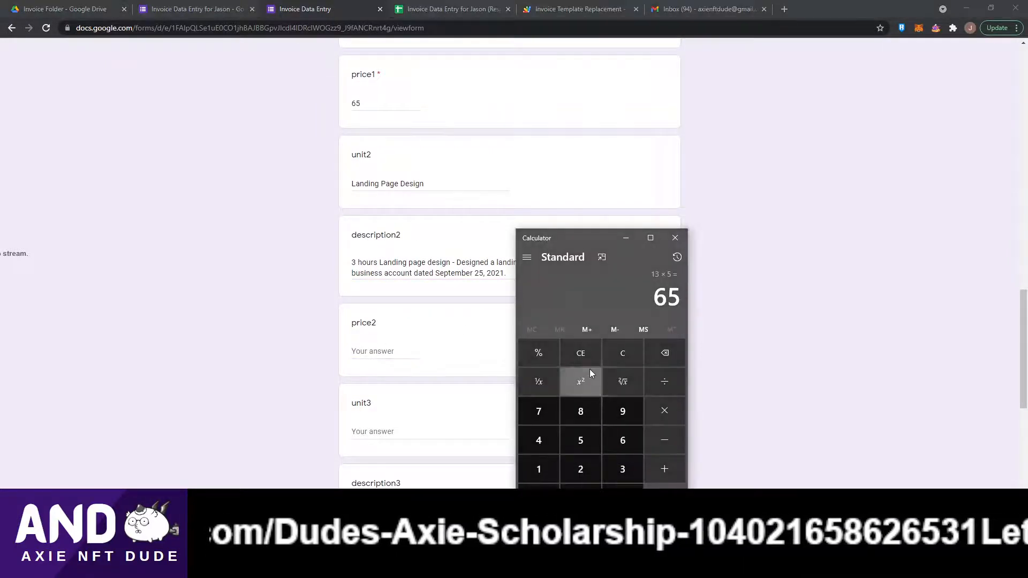
left_click(622, 356)
type("3*14")
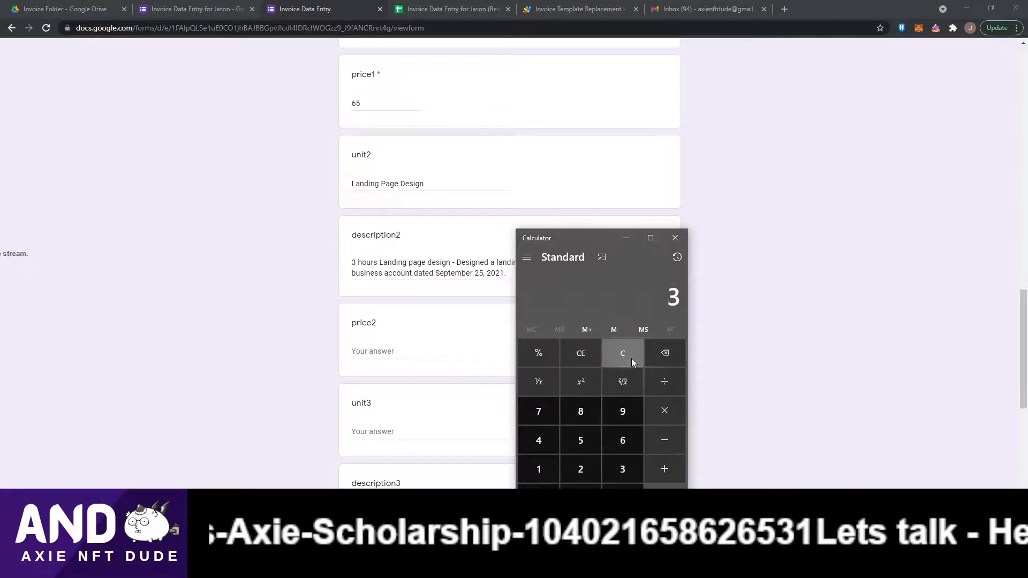
key("Return")
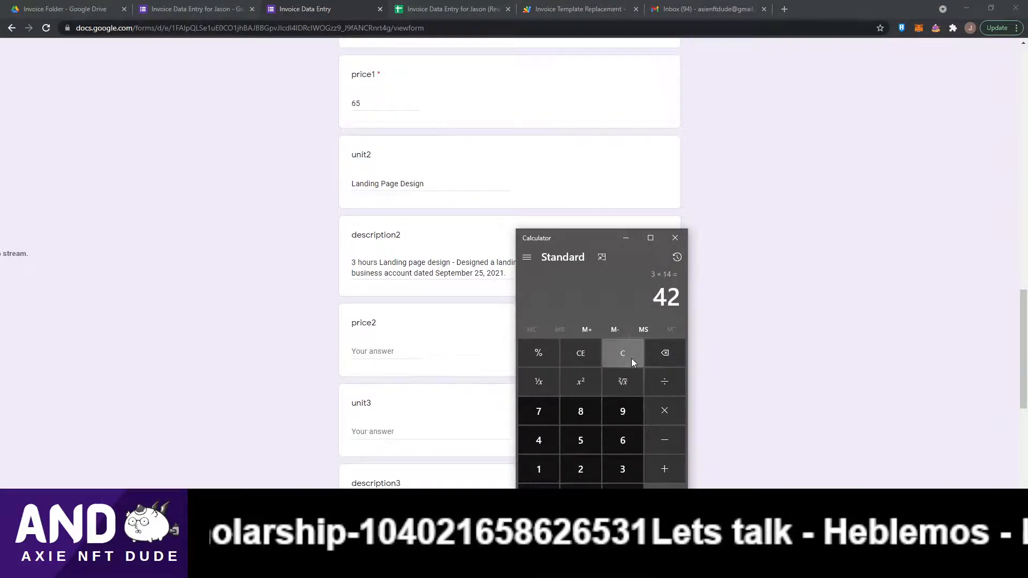
left_click(625, 239)
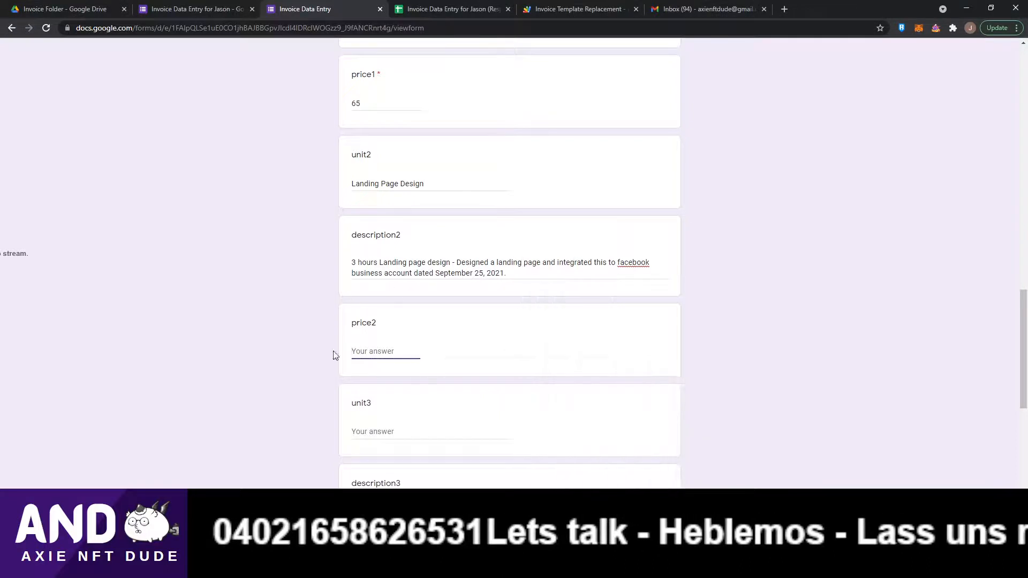
type("42")
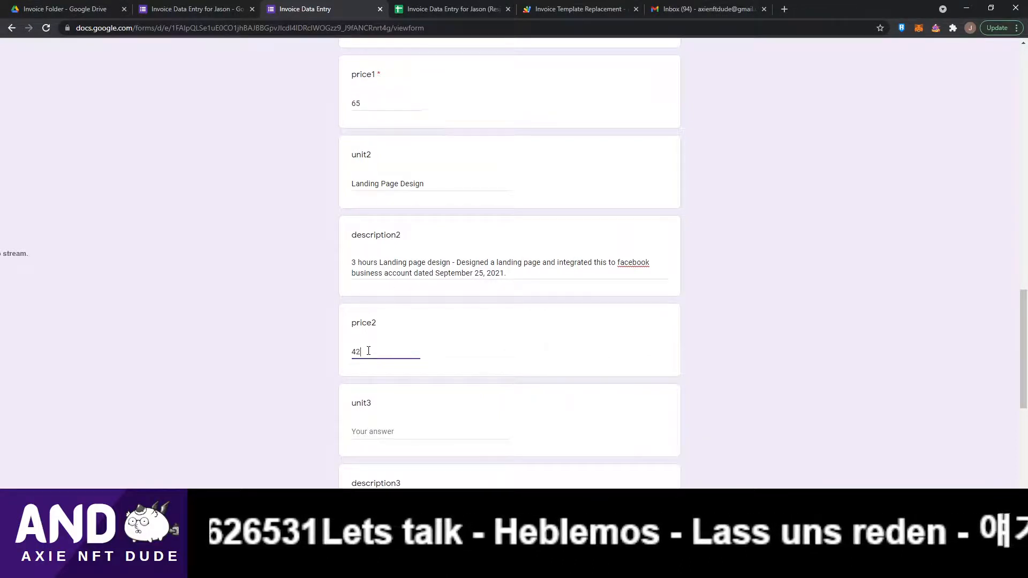
Enter 'Paypal fee' in the unit3 field.
scroll(372, 348, "down", 2)
left_click(365, 324)
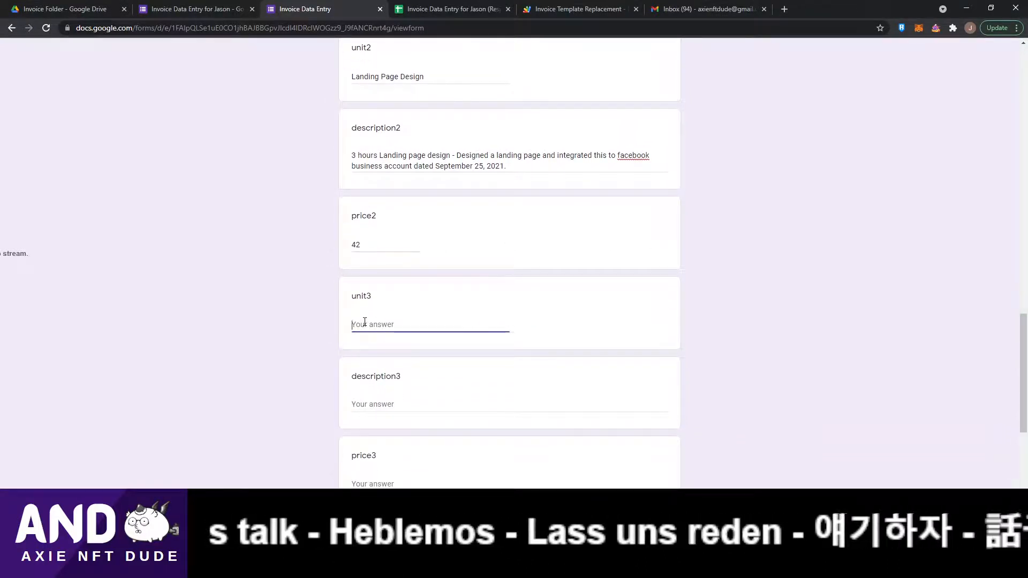
type("Paypla")
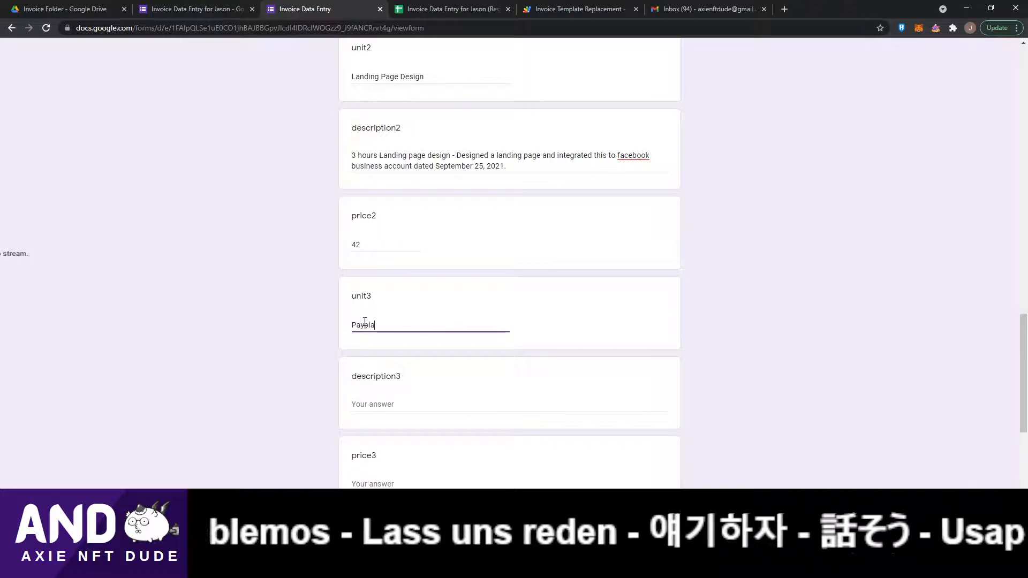
key("BackSpace")
key("BackSpace")
type("al fee")
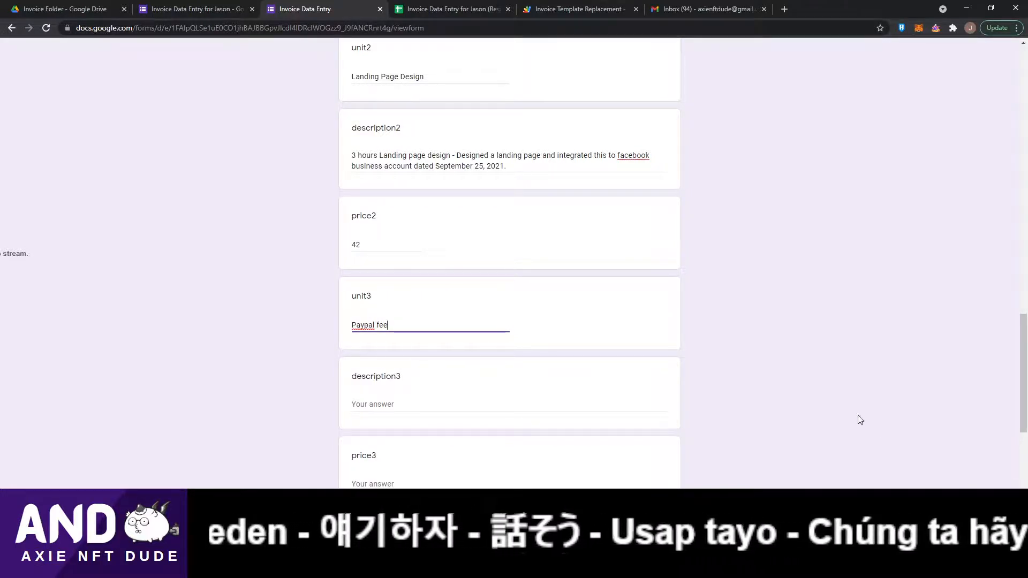
Search the web for a PayPal fee calculator in a new browser tab.
left_click(786, 10)
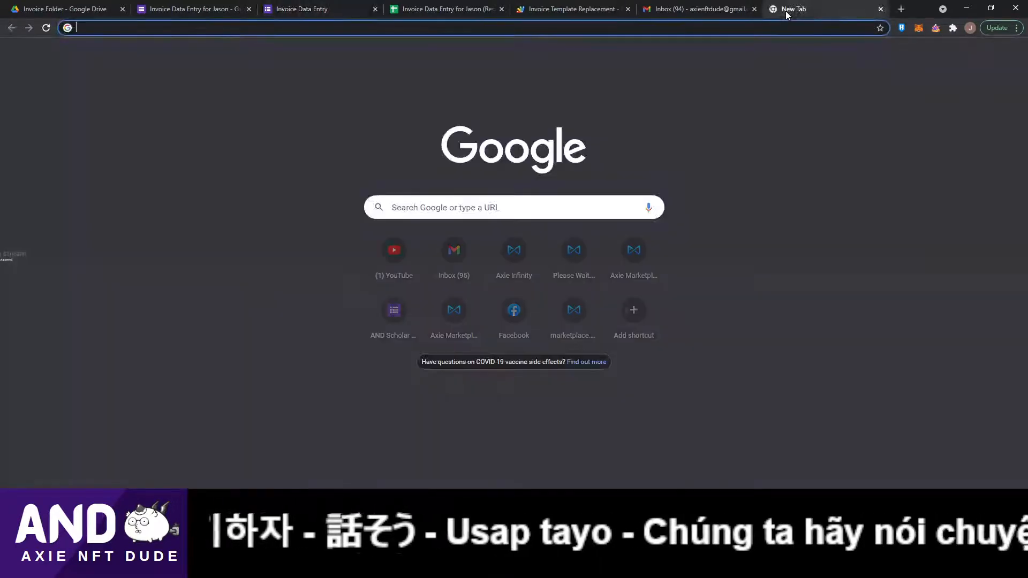
type("pay")
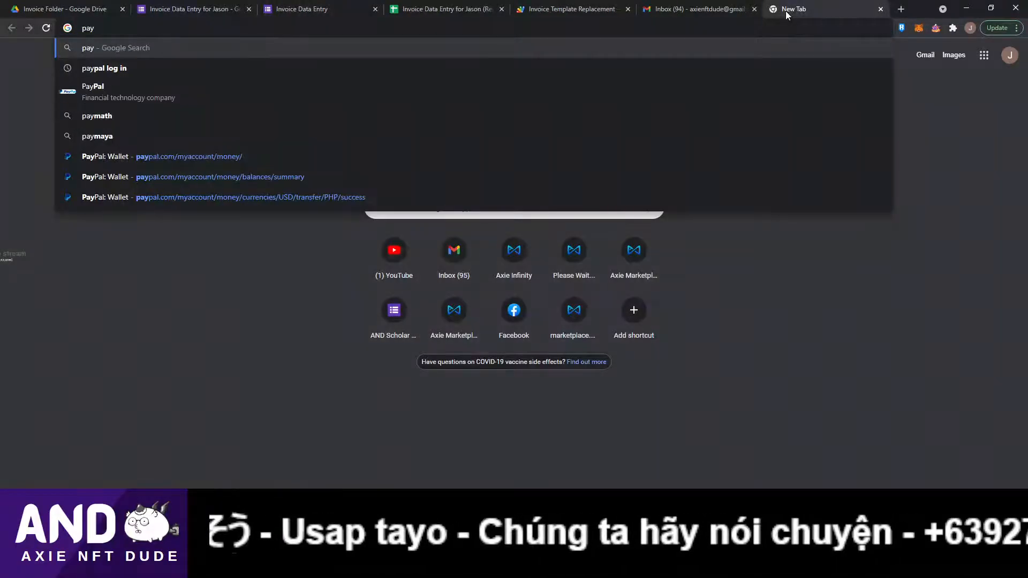
type("pal fee")
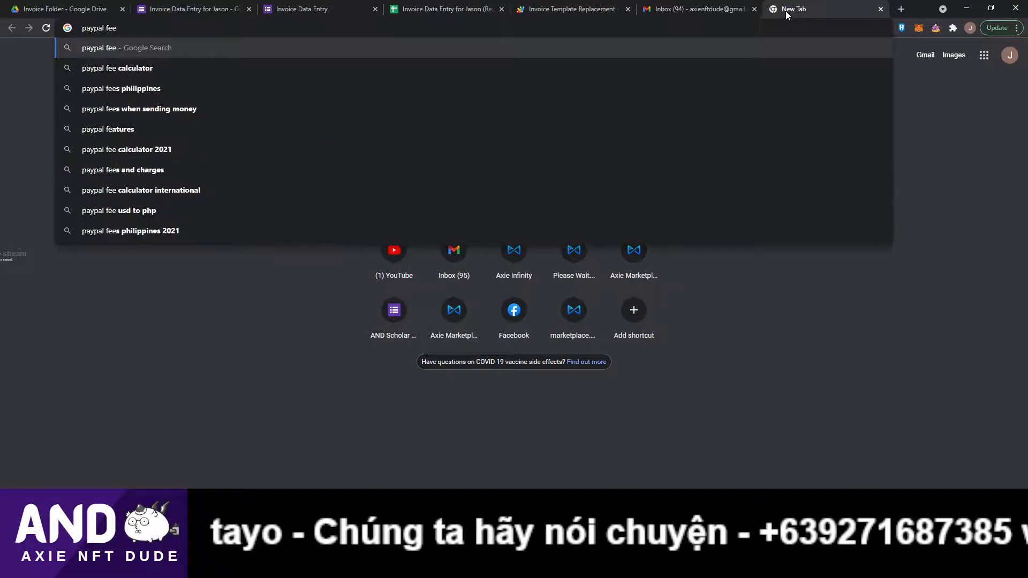
key("Down")
key("Return")
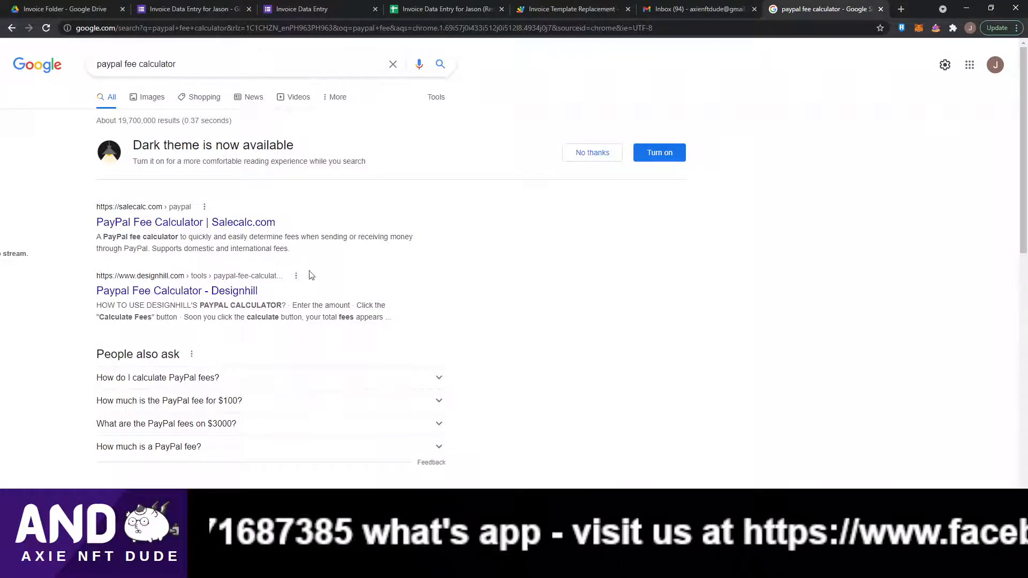
Open the Salecalc.com PayPal Fee Calculator and start entering the payment amount.
left_click(137, 224)
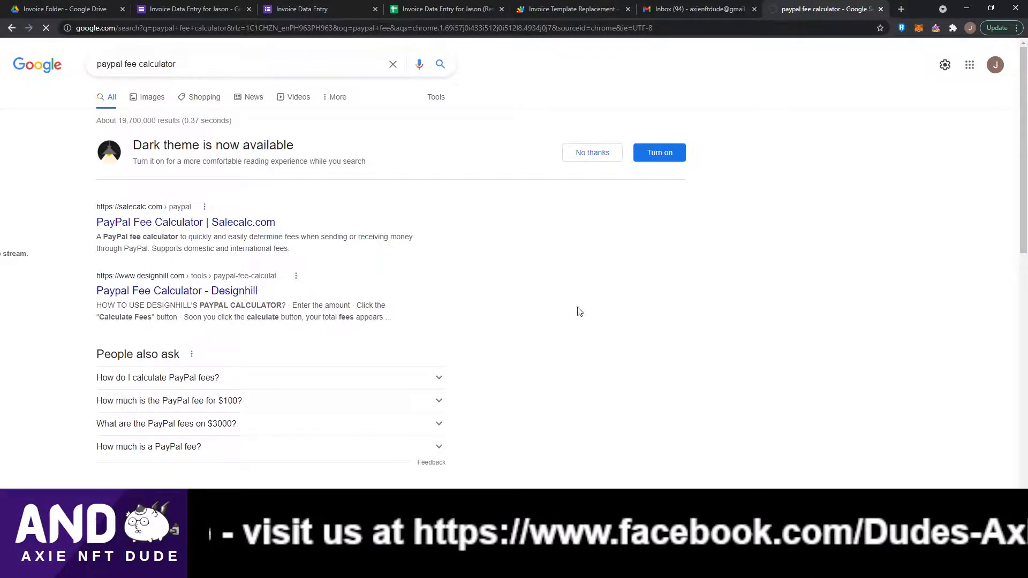
scroll(346, 314, "down", 6)
scroll(356, 317, "up", 6)
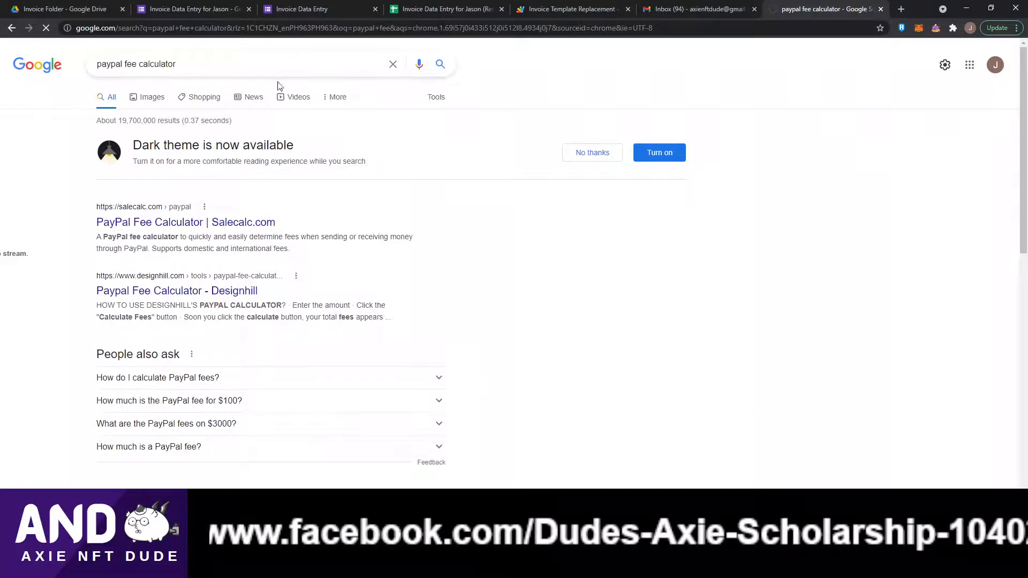
scroll(351, 300, "down", 5)
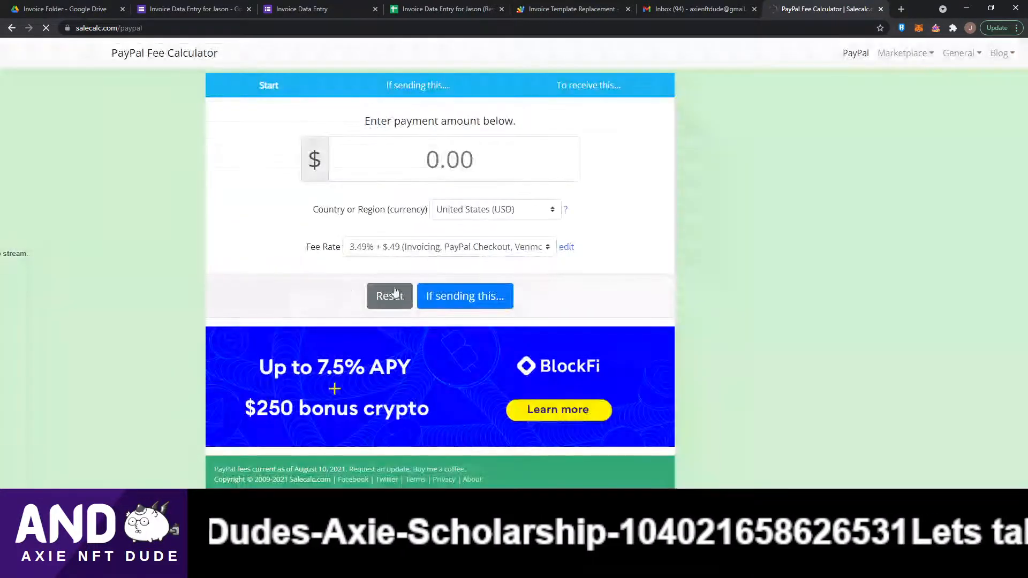
left_click(450, 157)
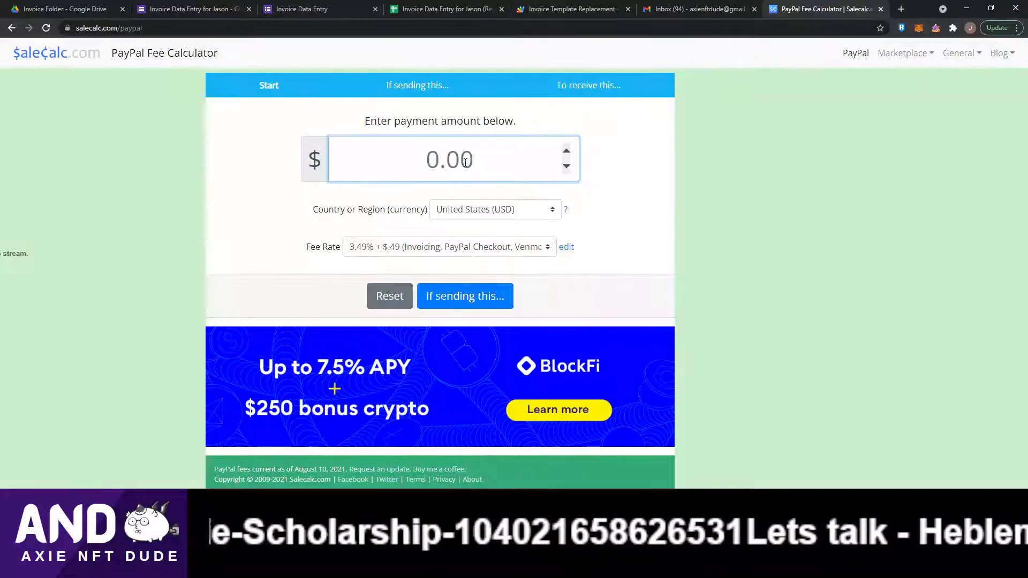